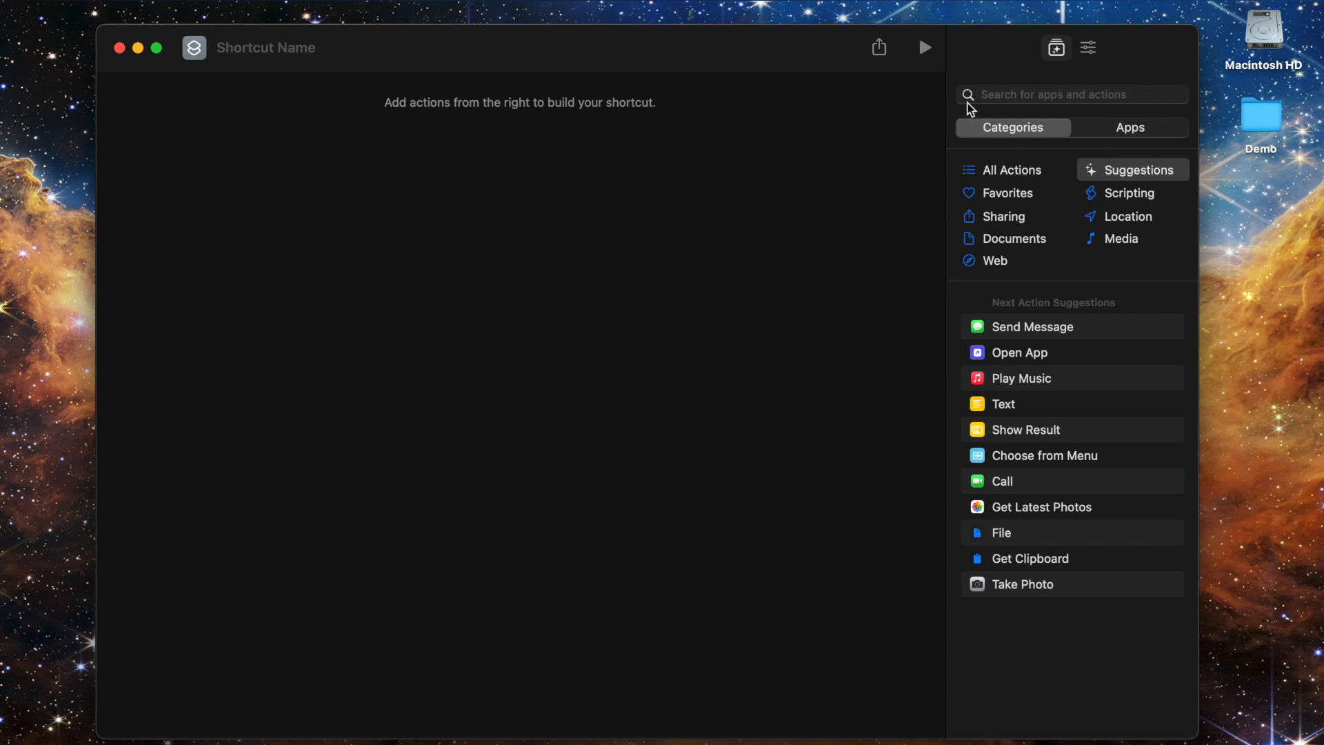
Find the Save File action and add it to the empty shortcut
click(1031, 91)
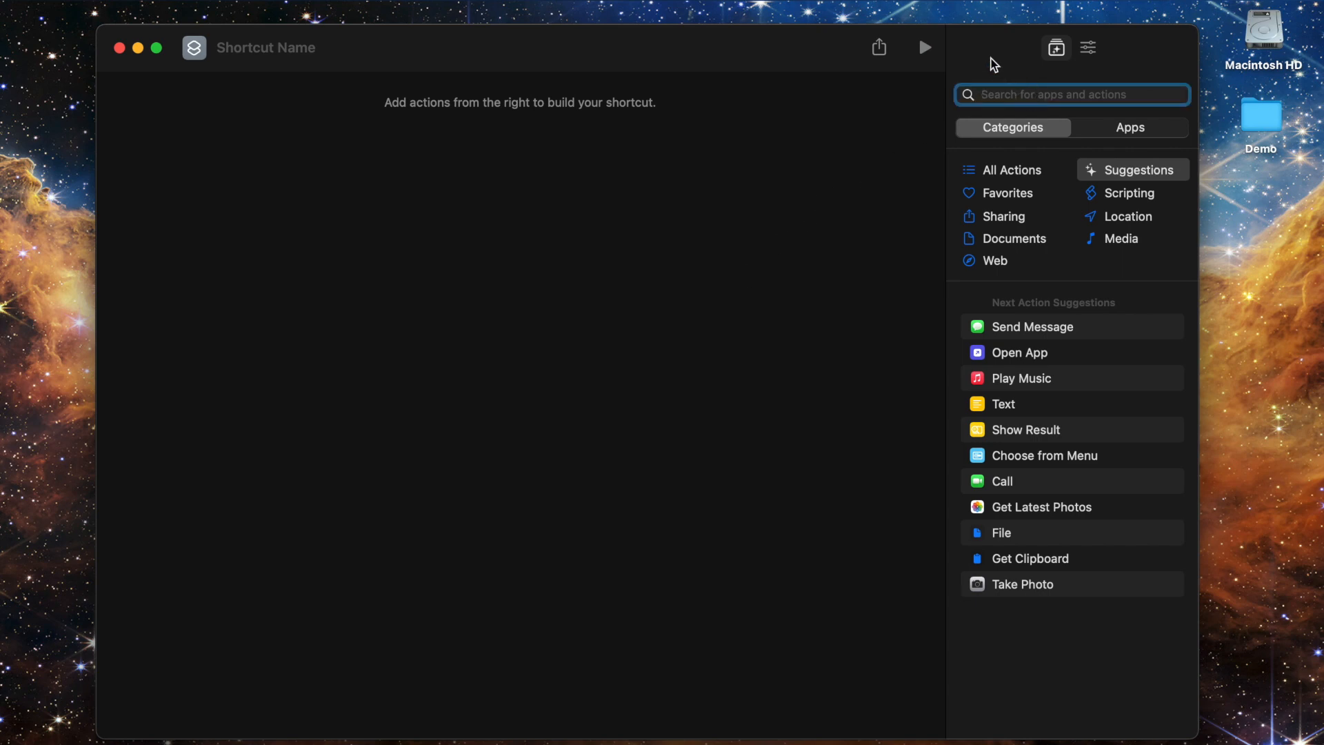
text(save file)
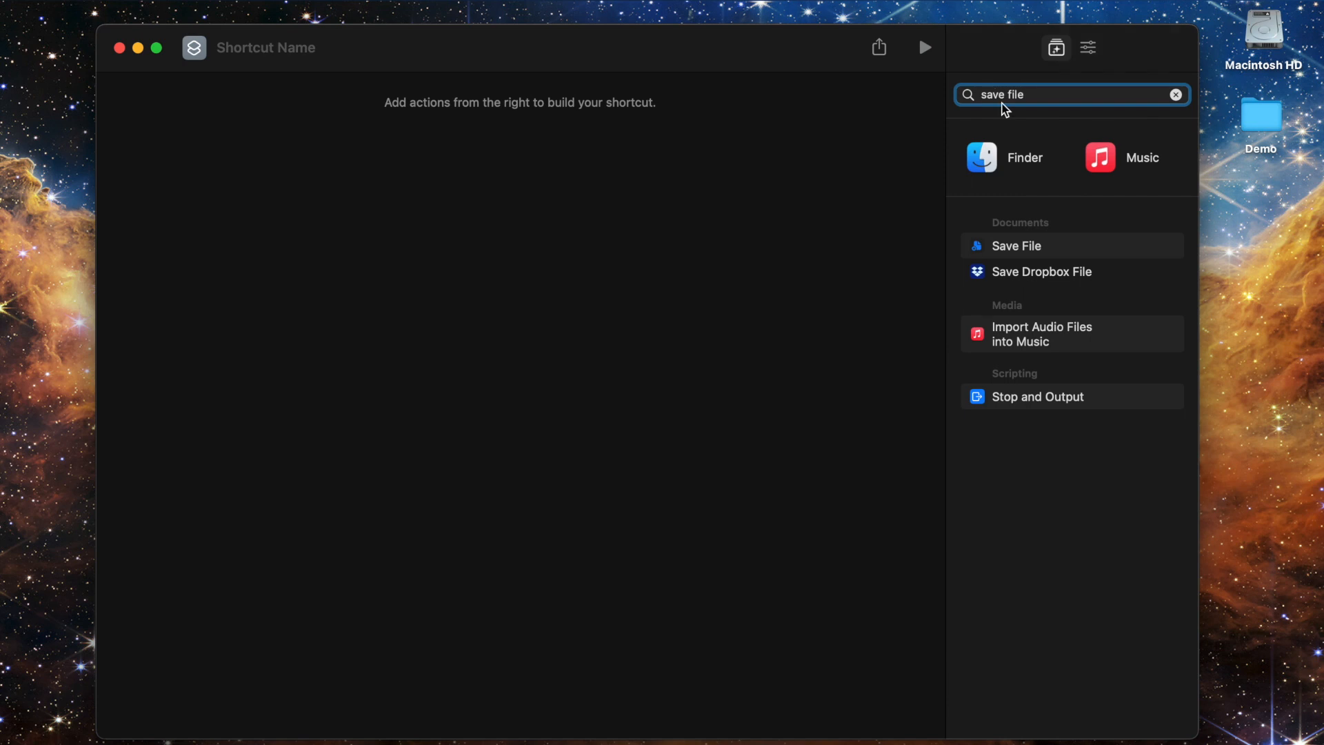
click(1047, 250)
drag(1047, 250, 479, 228)
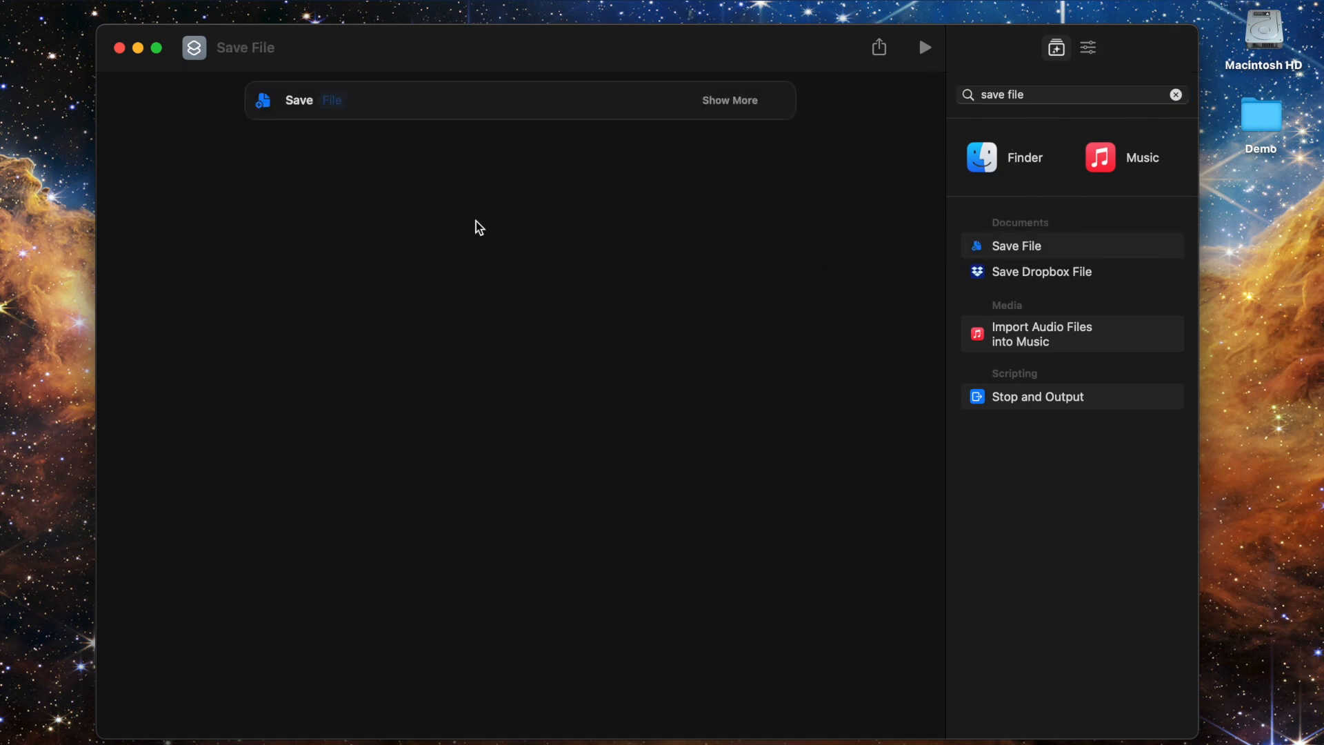
Choose safari-icon.jpg from the Custom icons folder as the file for the Save action
click(332, 101)
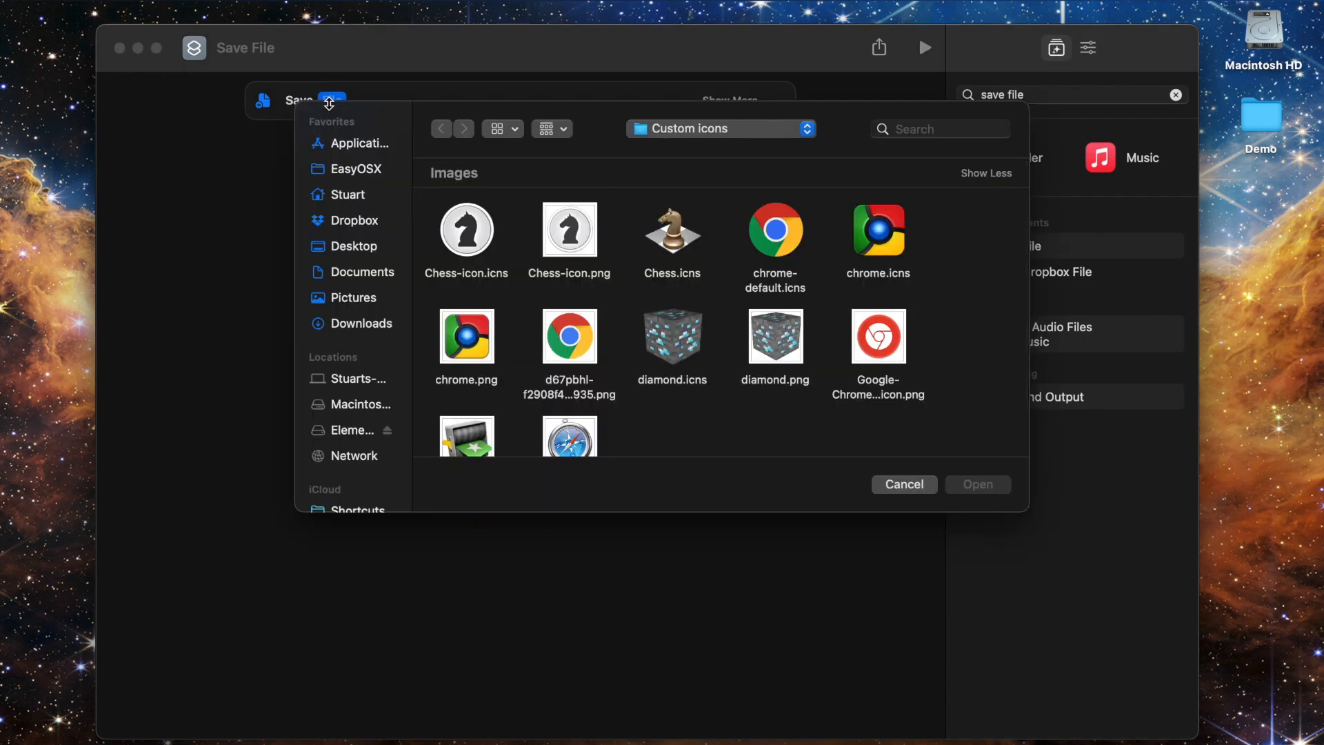
scroll(593, 282, down, 2)
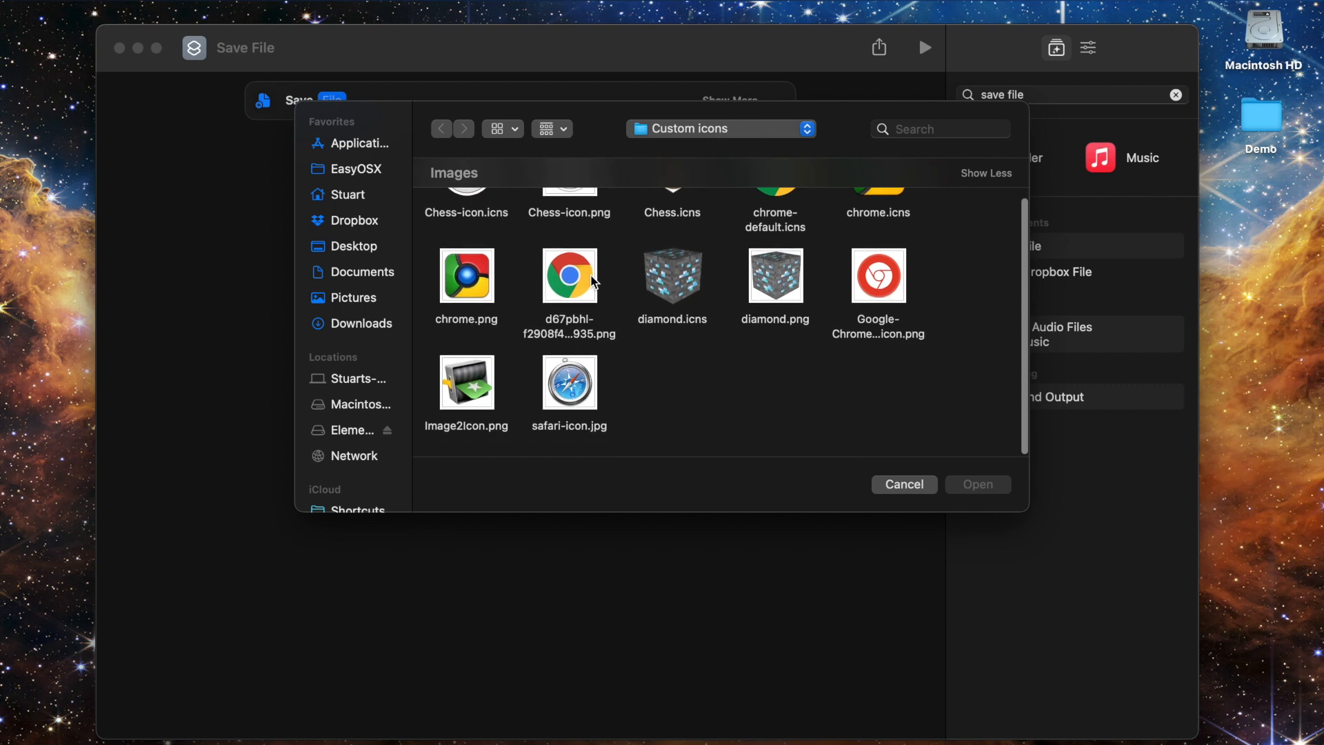
click(575, 391)
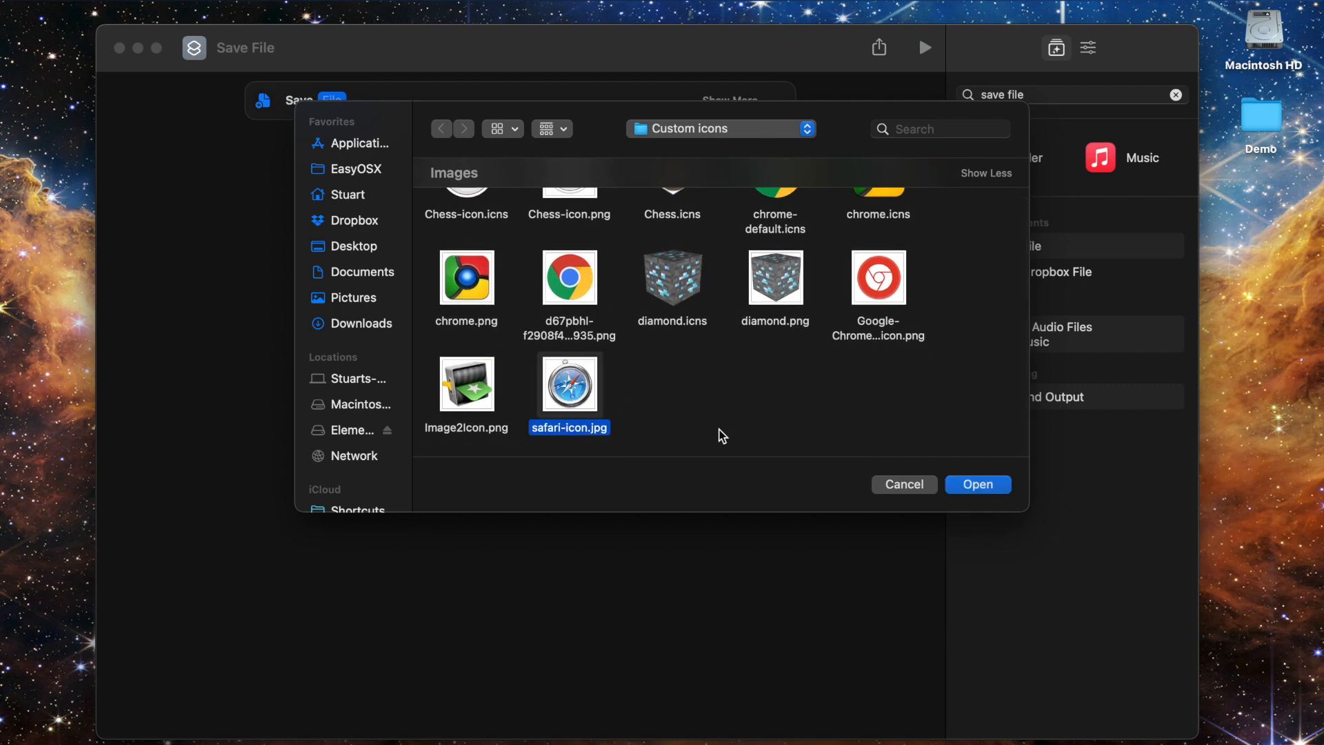
key(Return)
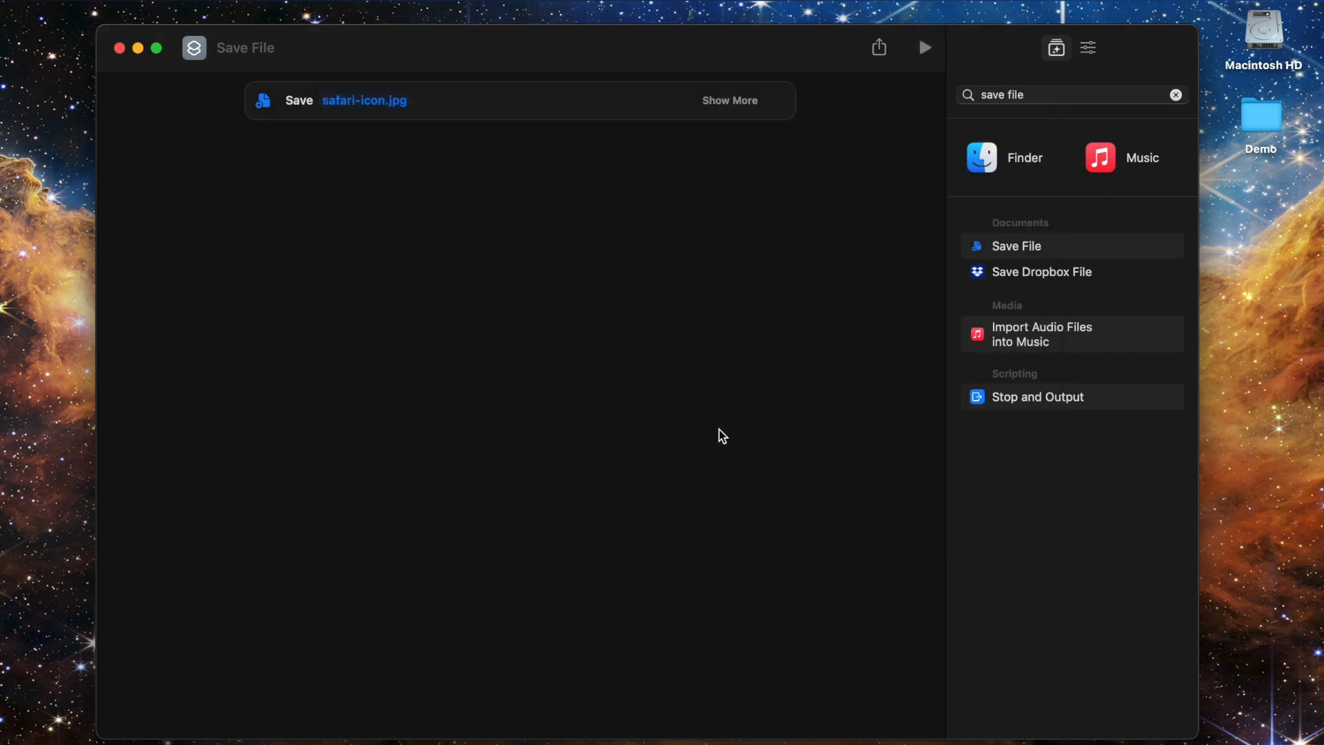
Turn off Ask Where To Save in the Save action and set its destination to the Desktop folder
click(737, 104)
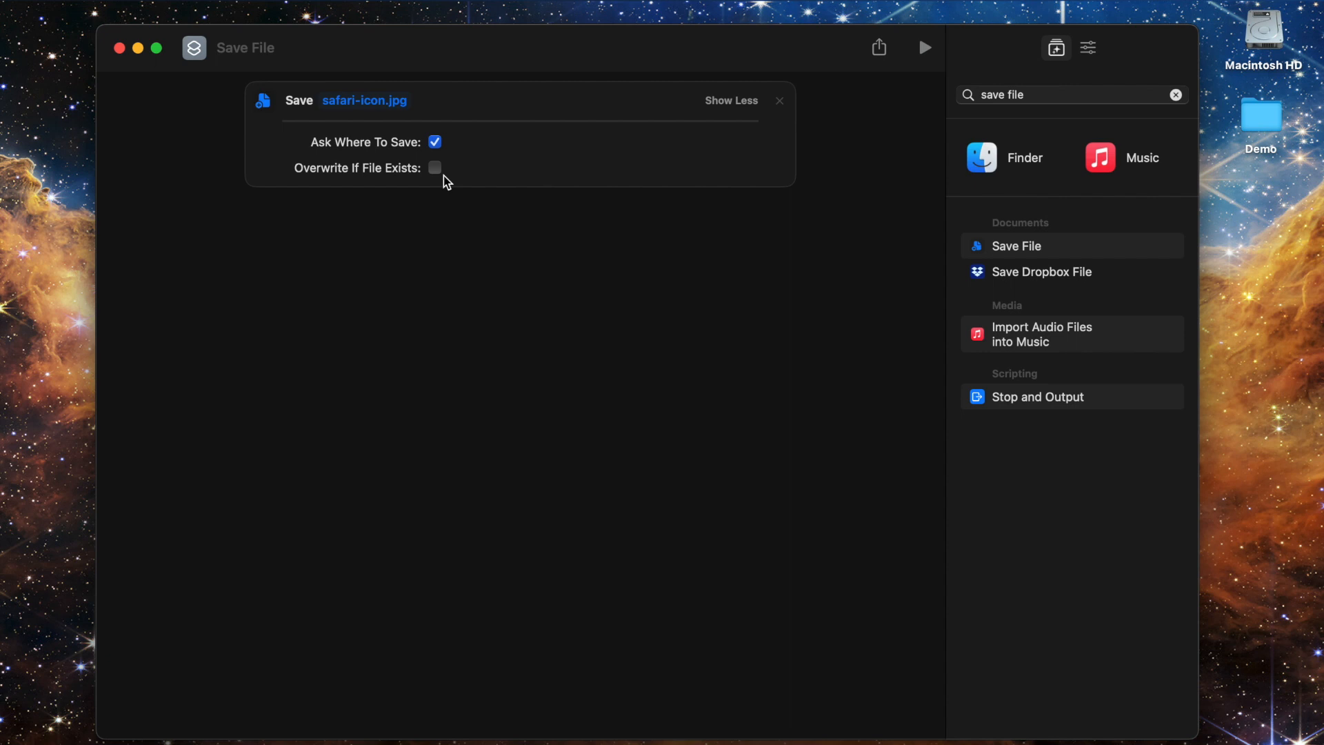
click(437, 146)
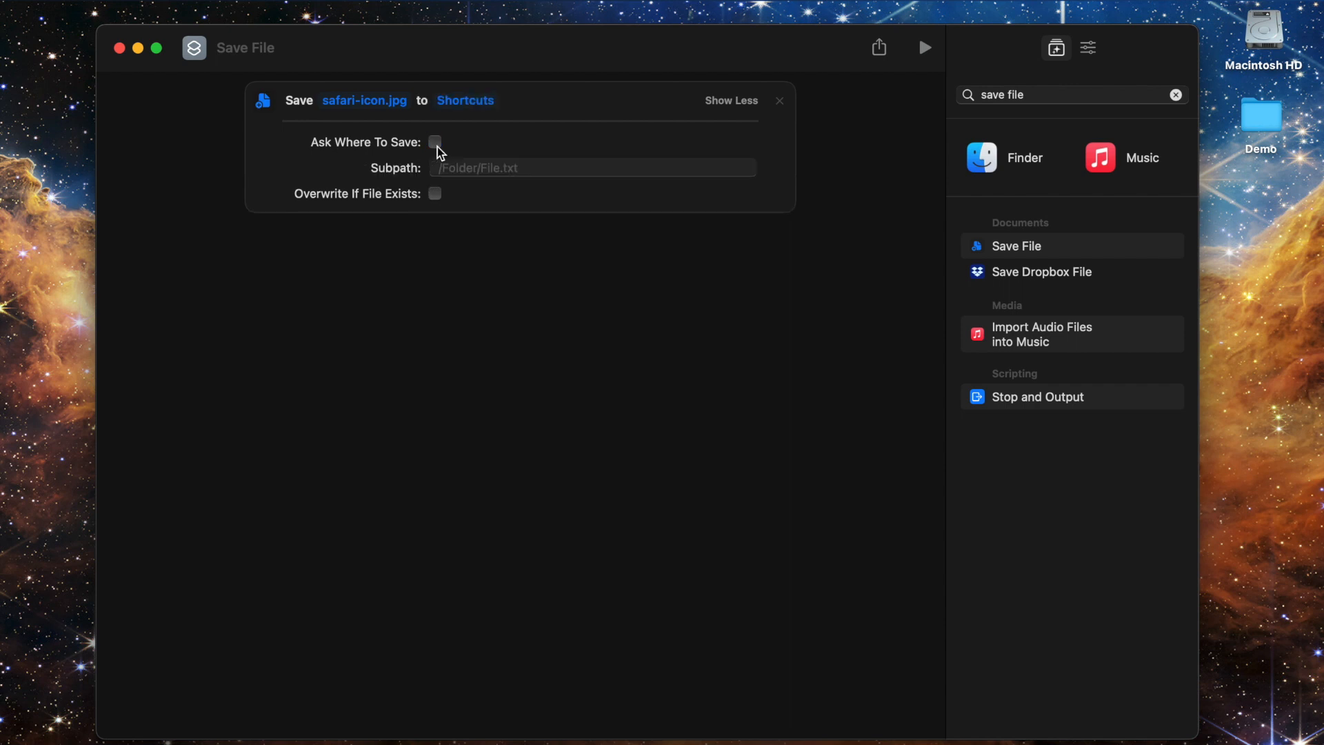
click(466, 101)
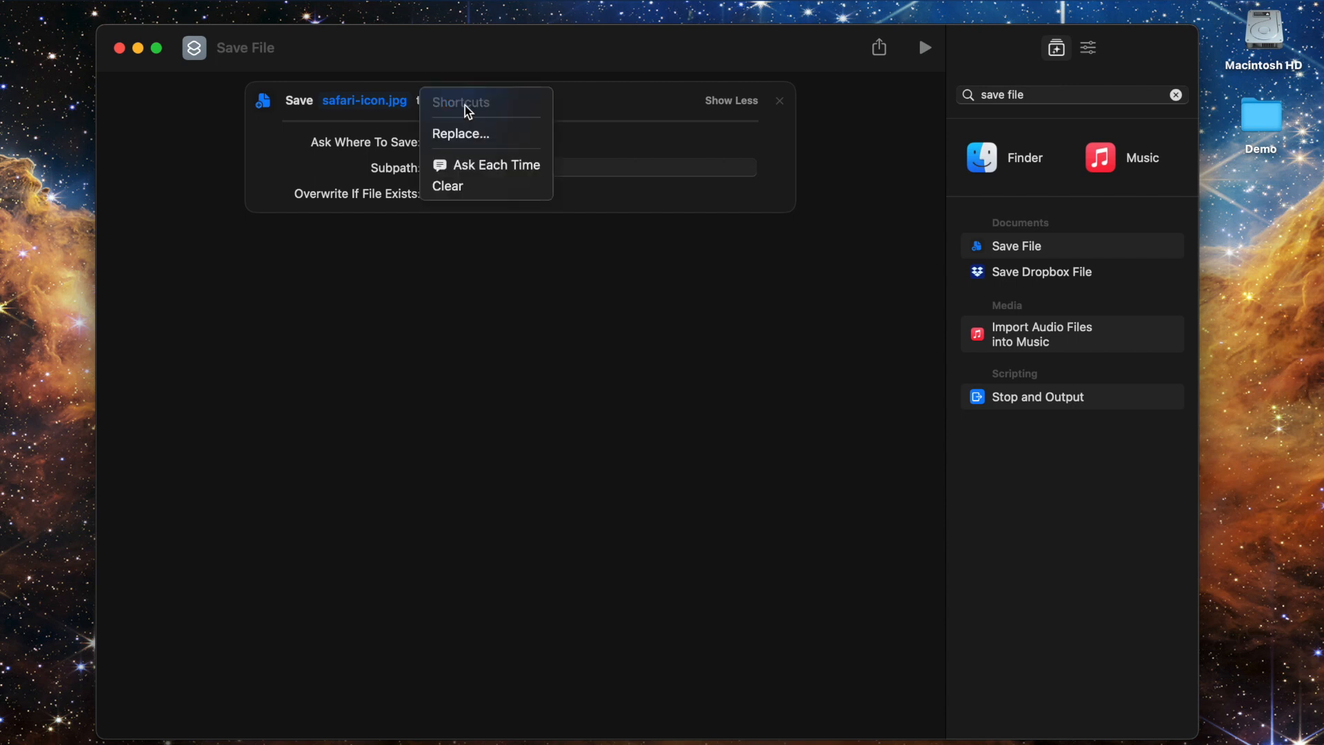
click(503, 136)
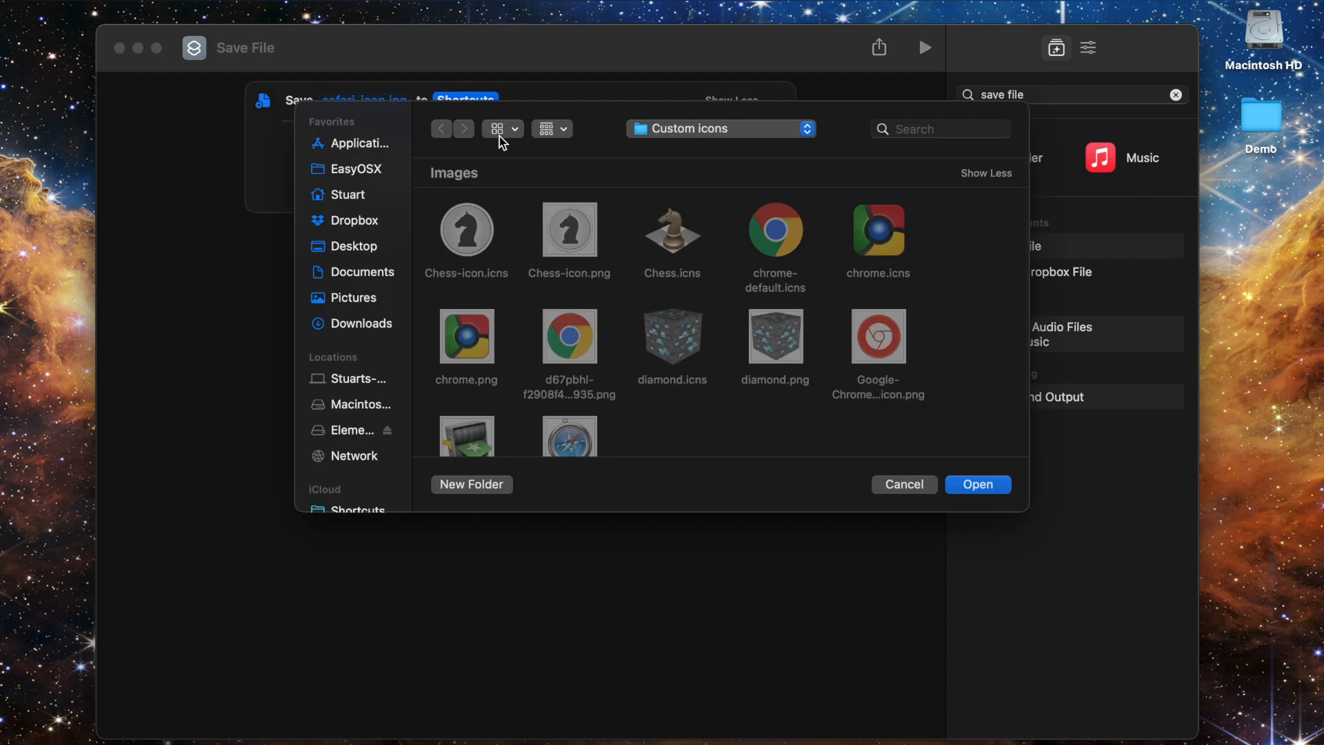
click(362, 246)
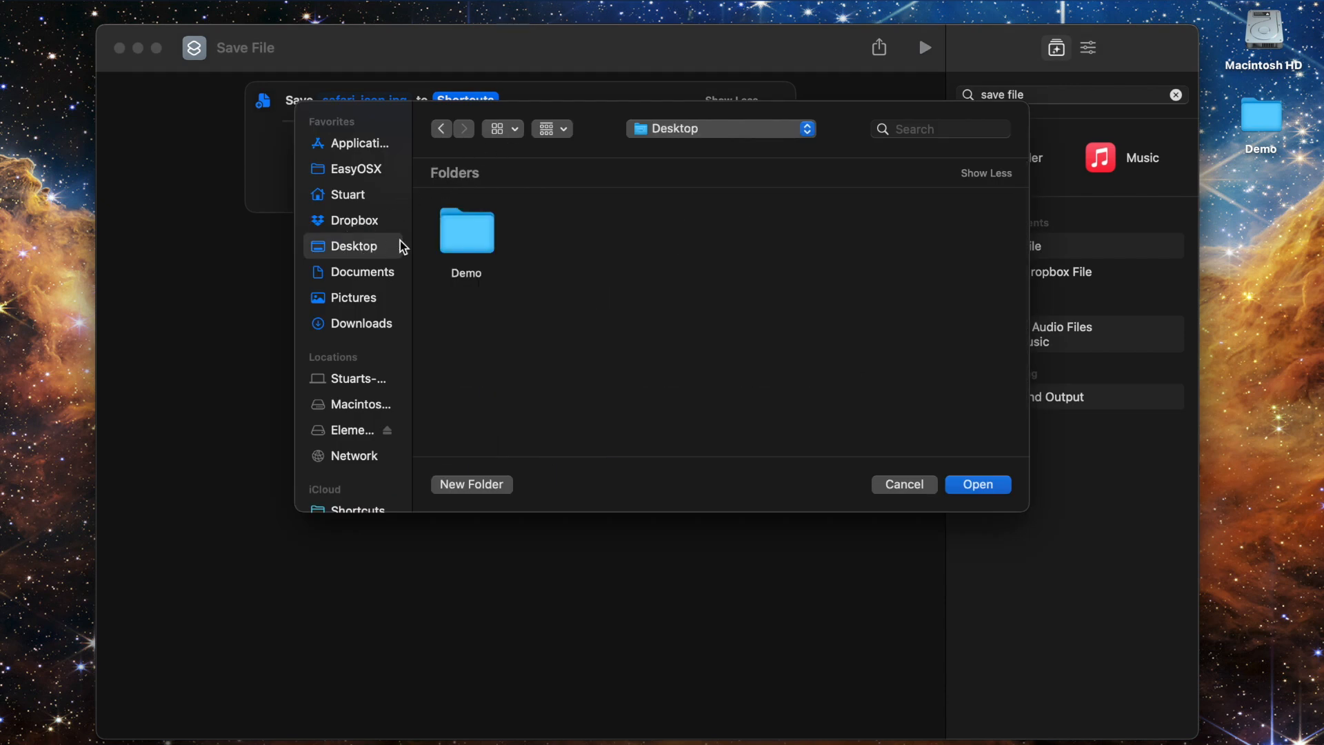
key(Return)
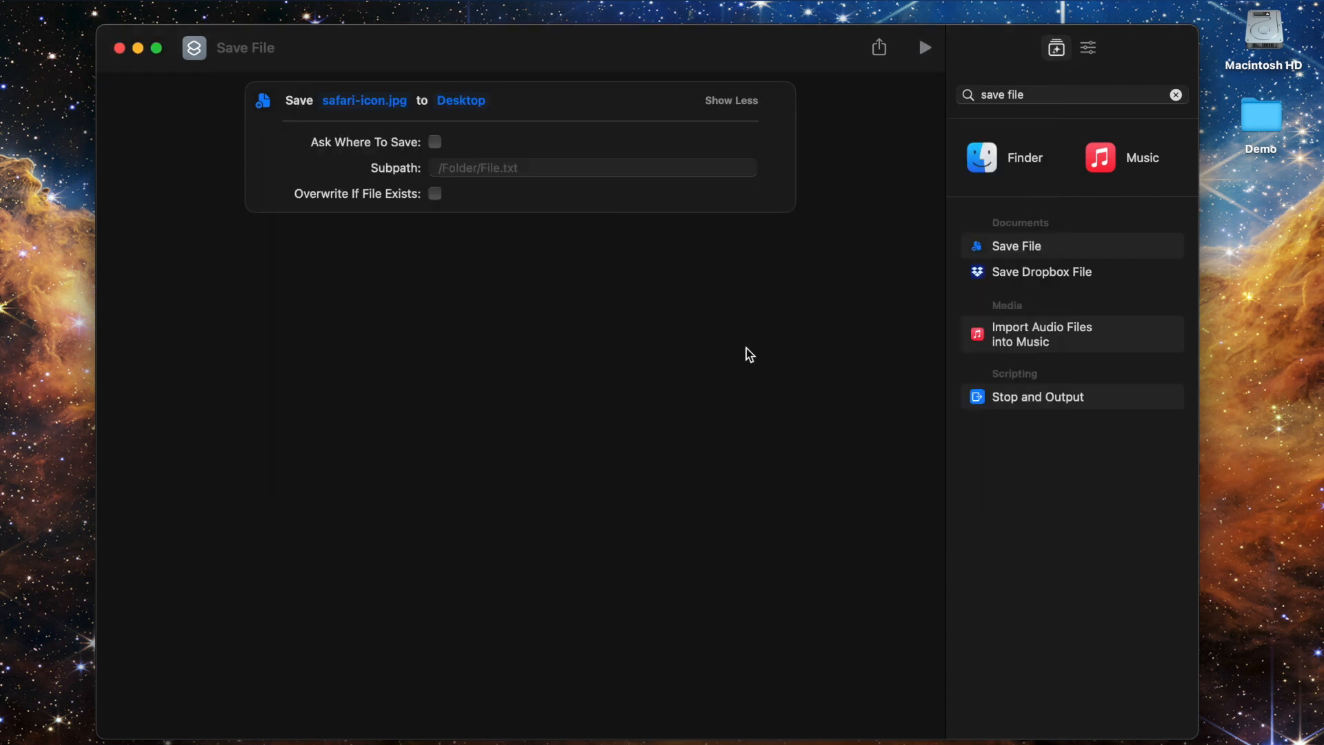
Run the Save File shortcut and preview the saved safari-icon.jpg on the desktop
click(922, 50)
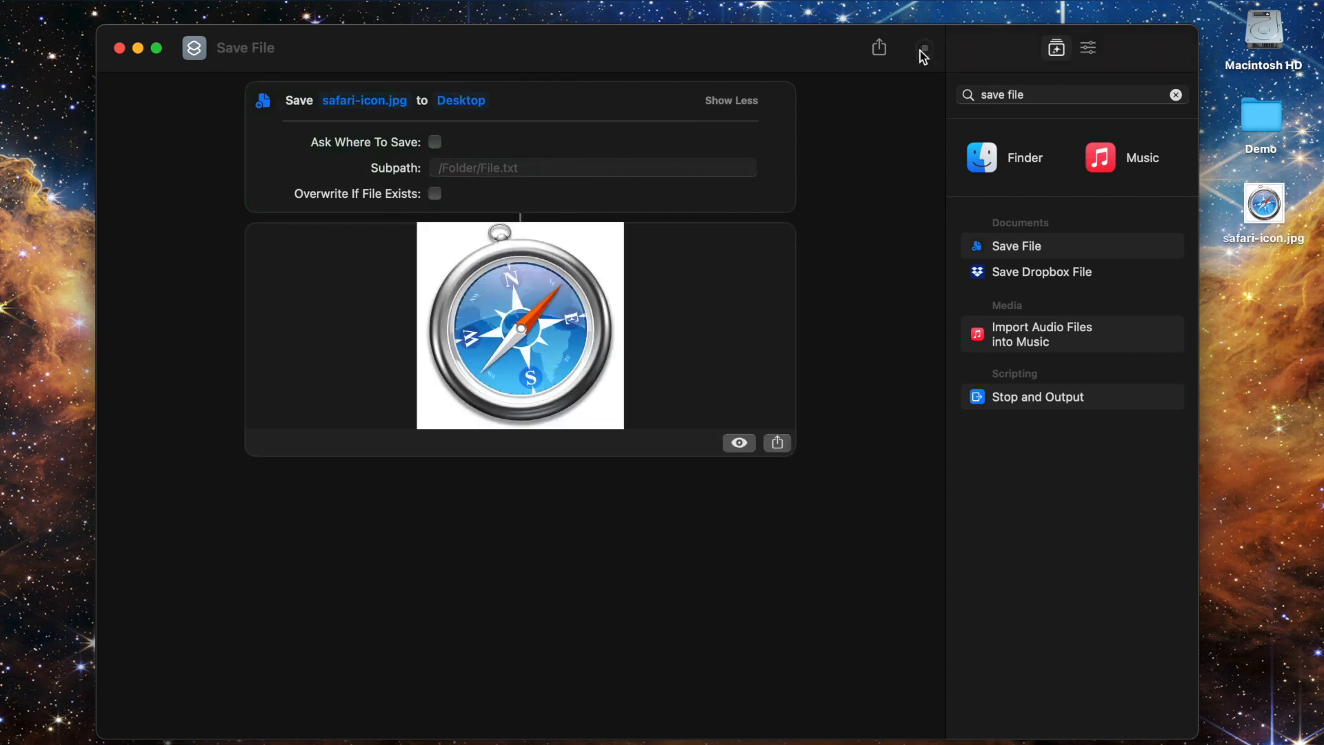
click(1264, 218)
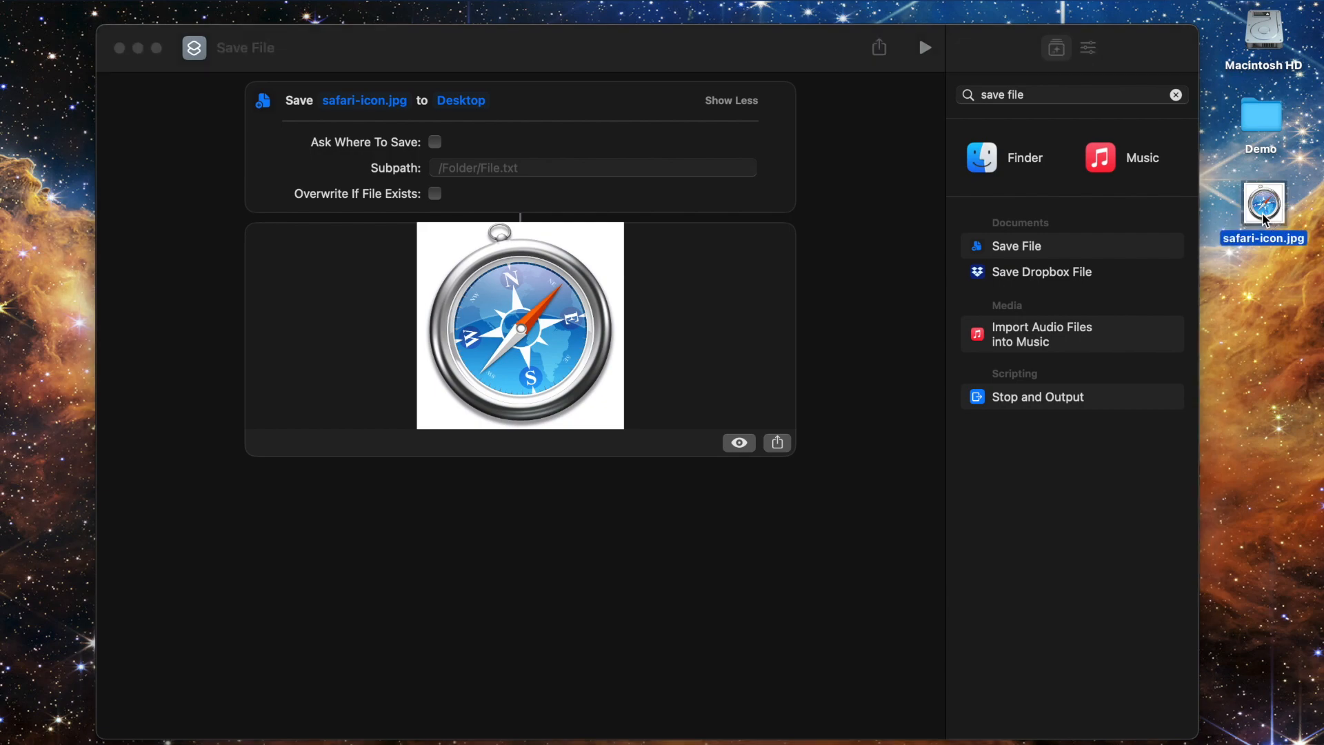
key(space)
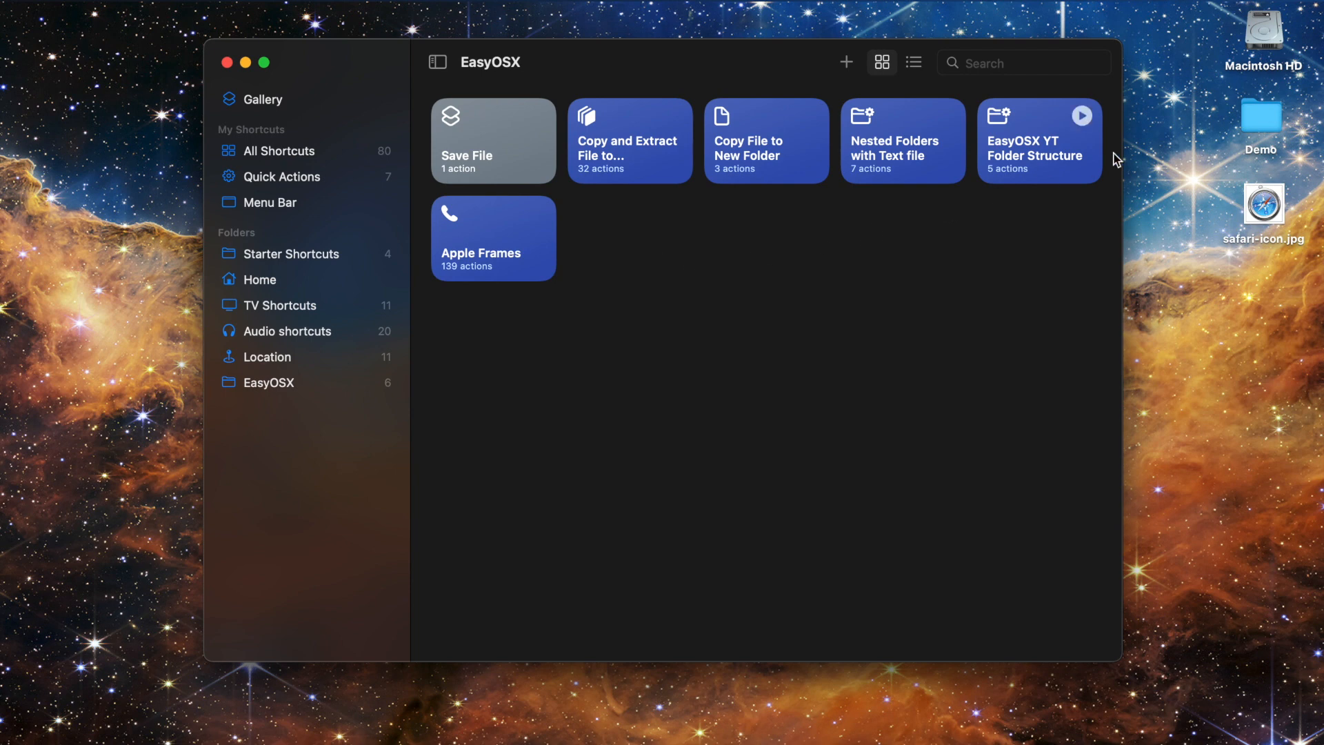
Create a new shortcut named "Copy Files to Demo"
click(1273, 119)
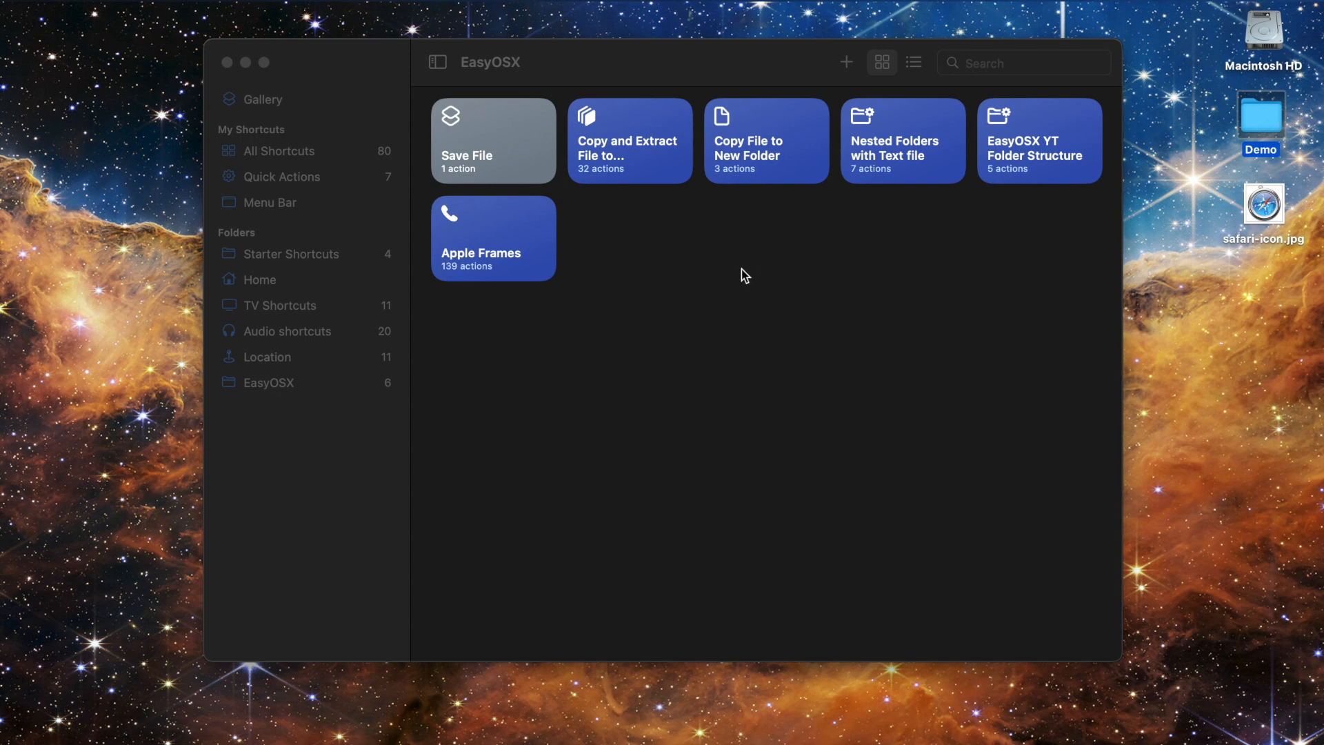
click(846, 62)
text(Copy Files to Dem)
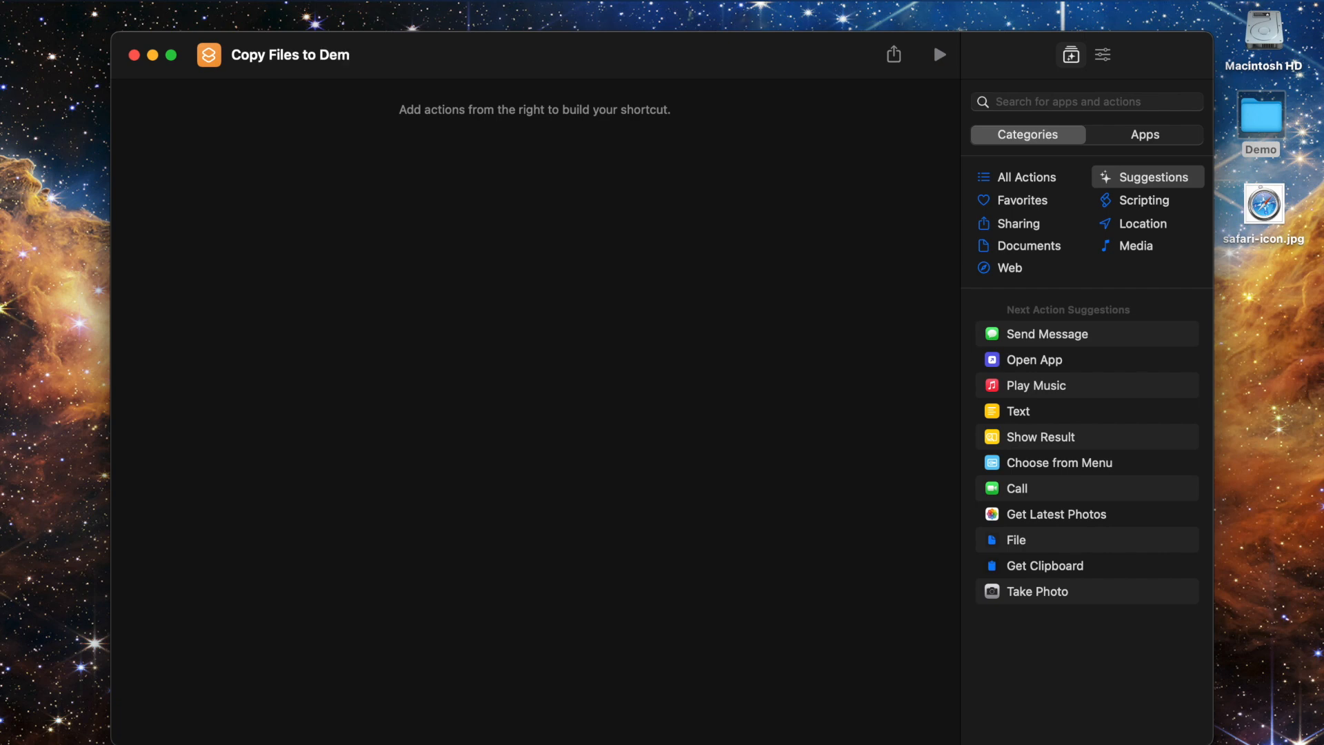
text(o)
key(Return)
Add a Save File action to the new shortcut and set its file to Shortcut Input
text(save fil)
double_click(1007, 254)
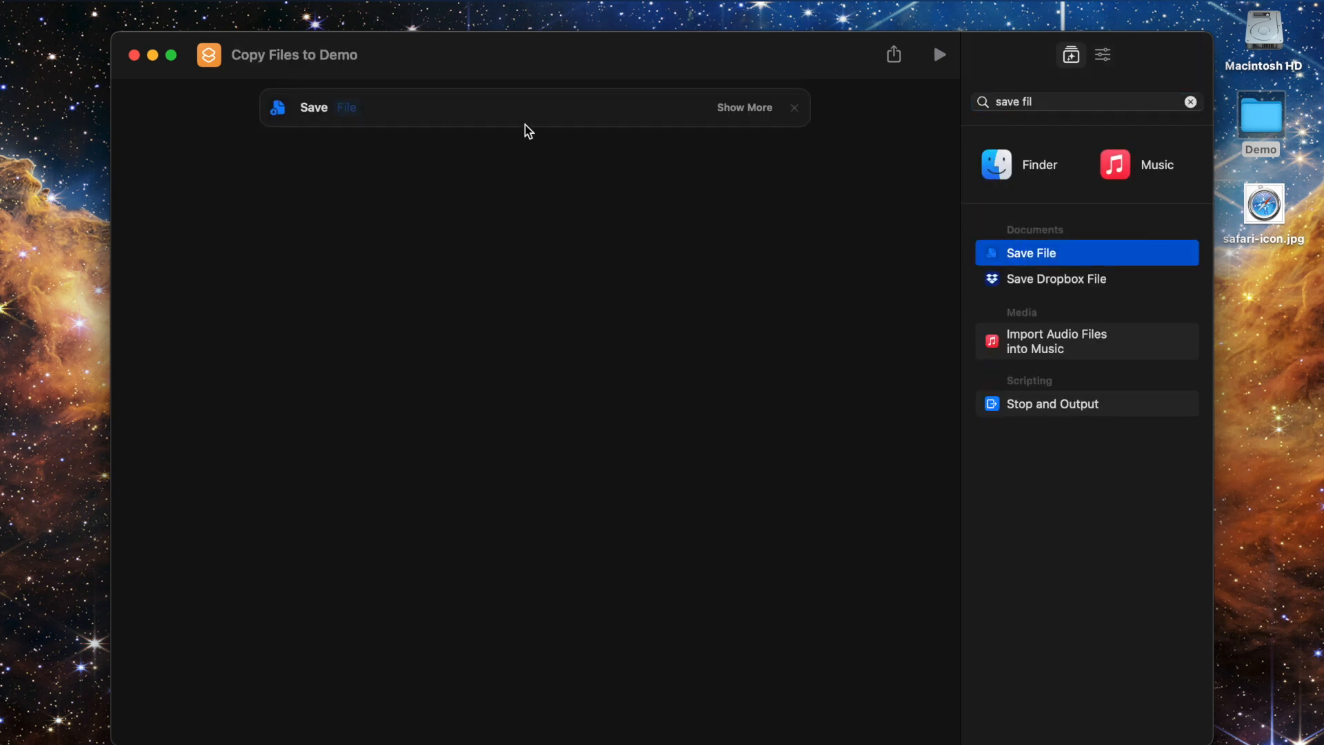
click(345, 116)
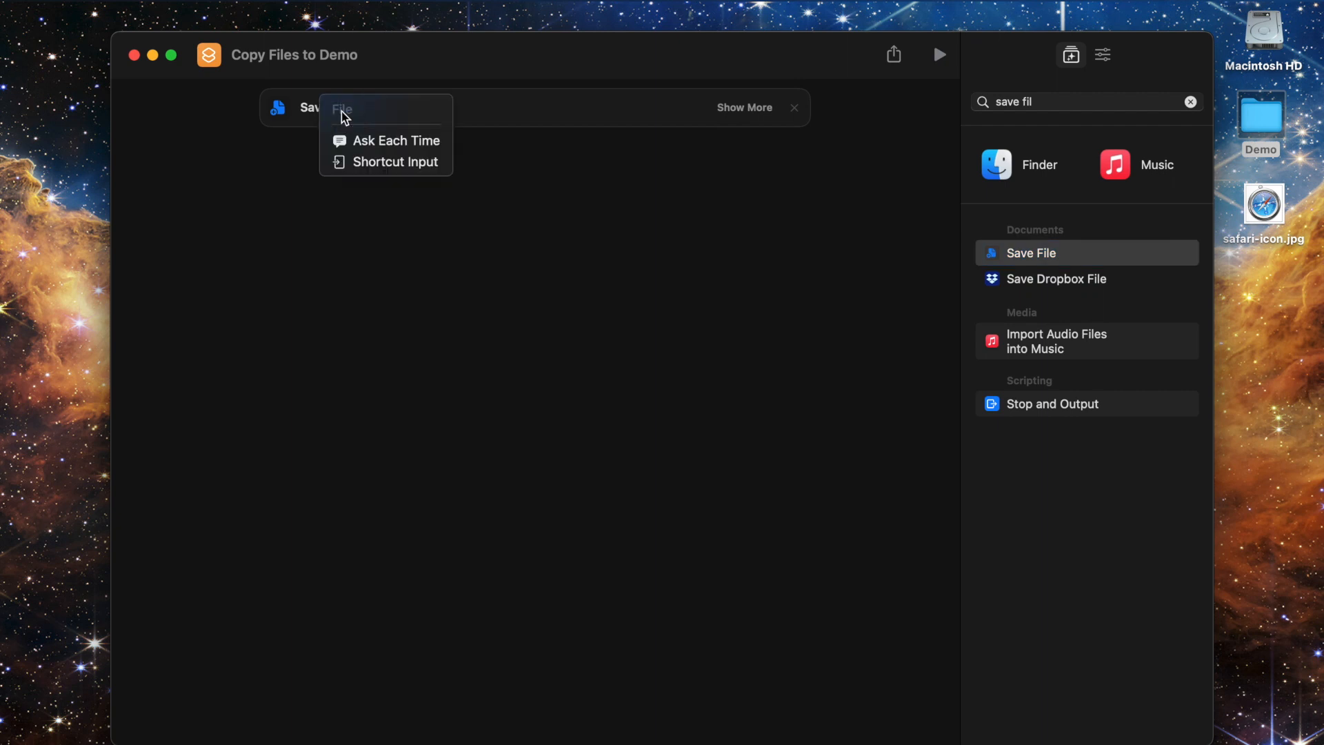
click(363, 162)
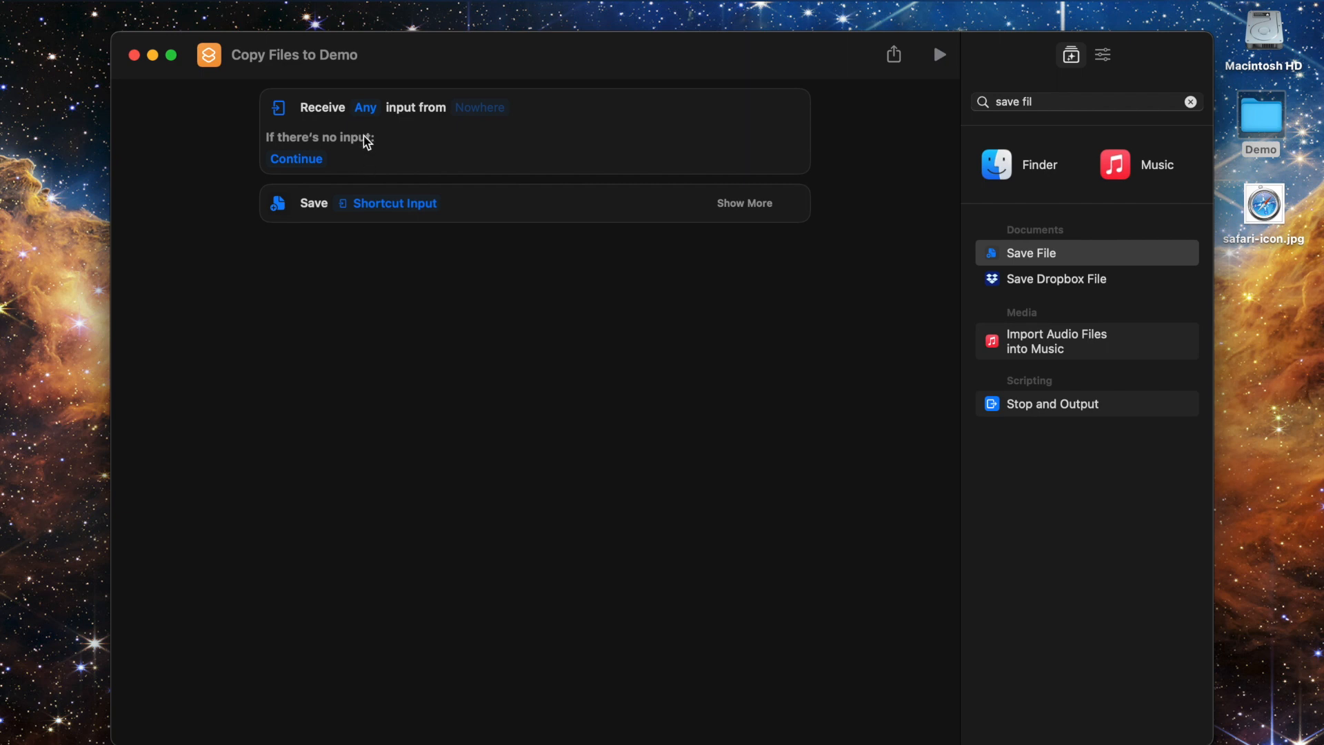
Clear the accepted input types and allow only Images, Media, Files, Folders and PDFs, checking the rest of the list
click(367, 110)
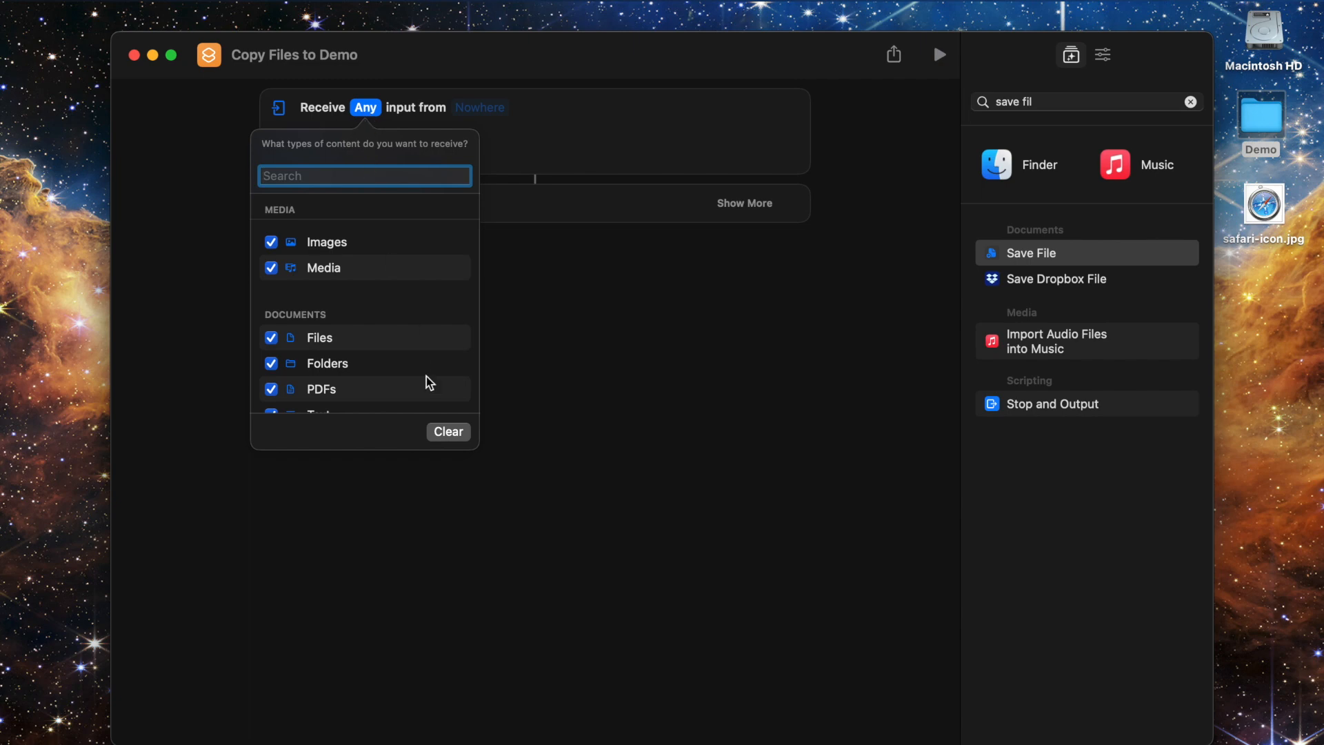
click(450, 434)
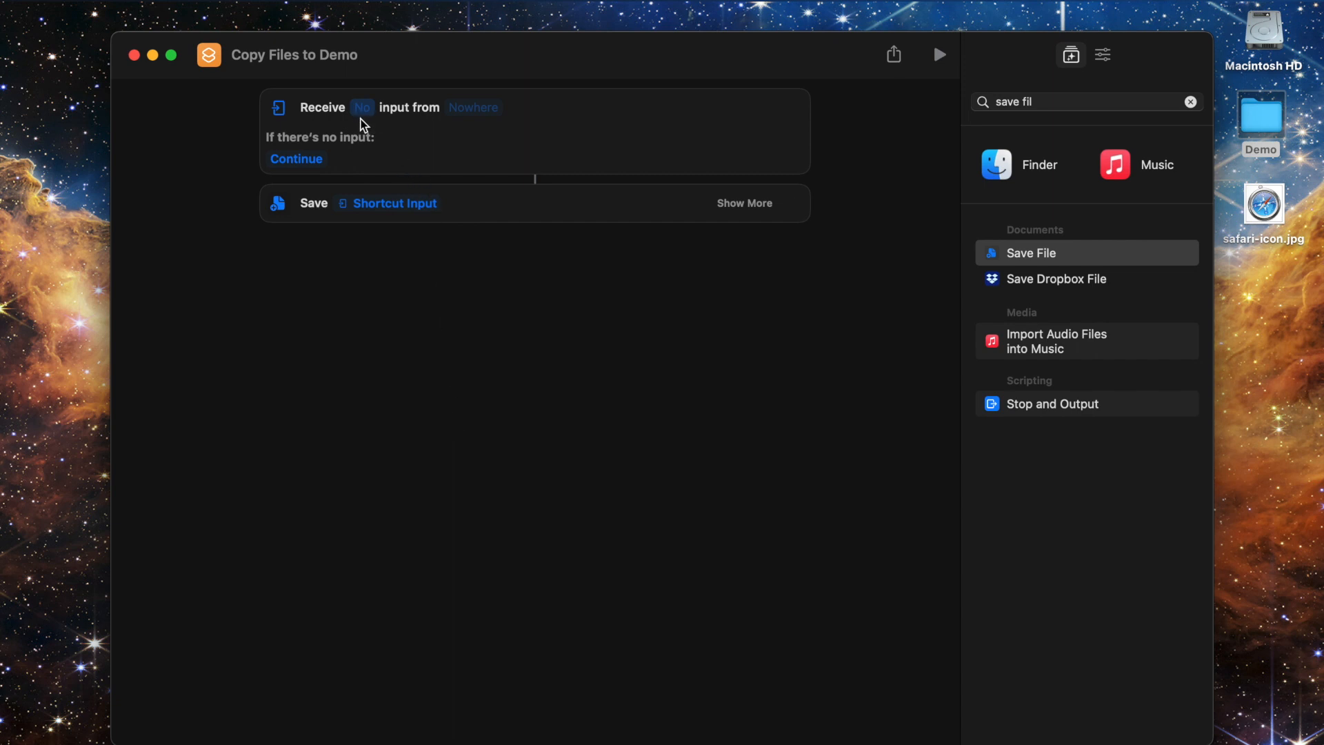
click(362, 109)
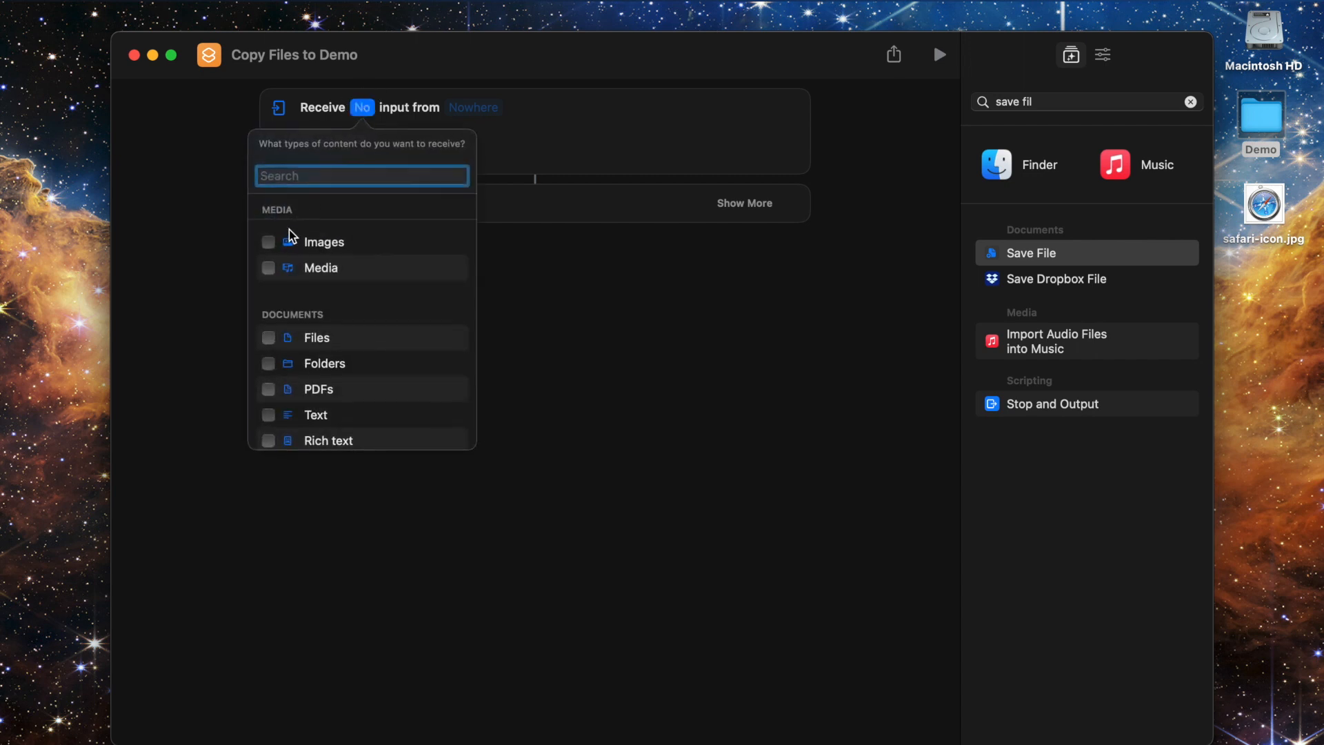
click(268, 241)
click(269, 268)
click(268, 338)
click(268, 363)
click(268, 389)
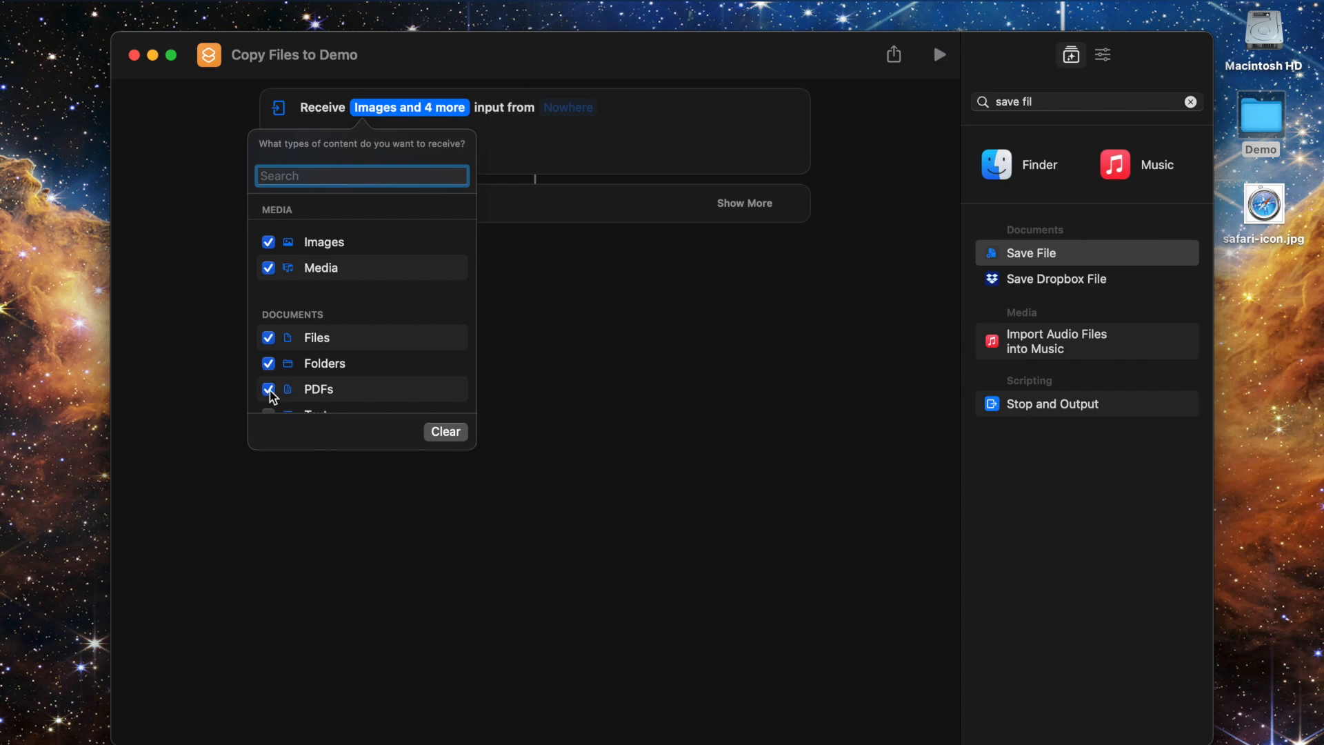
scroll(273, 397, down, 5)
scroll(273, 397, down, 8)
scroll(271, 396, down, 1)
scroll(271, 394, up, 12)
click(455, 116)
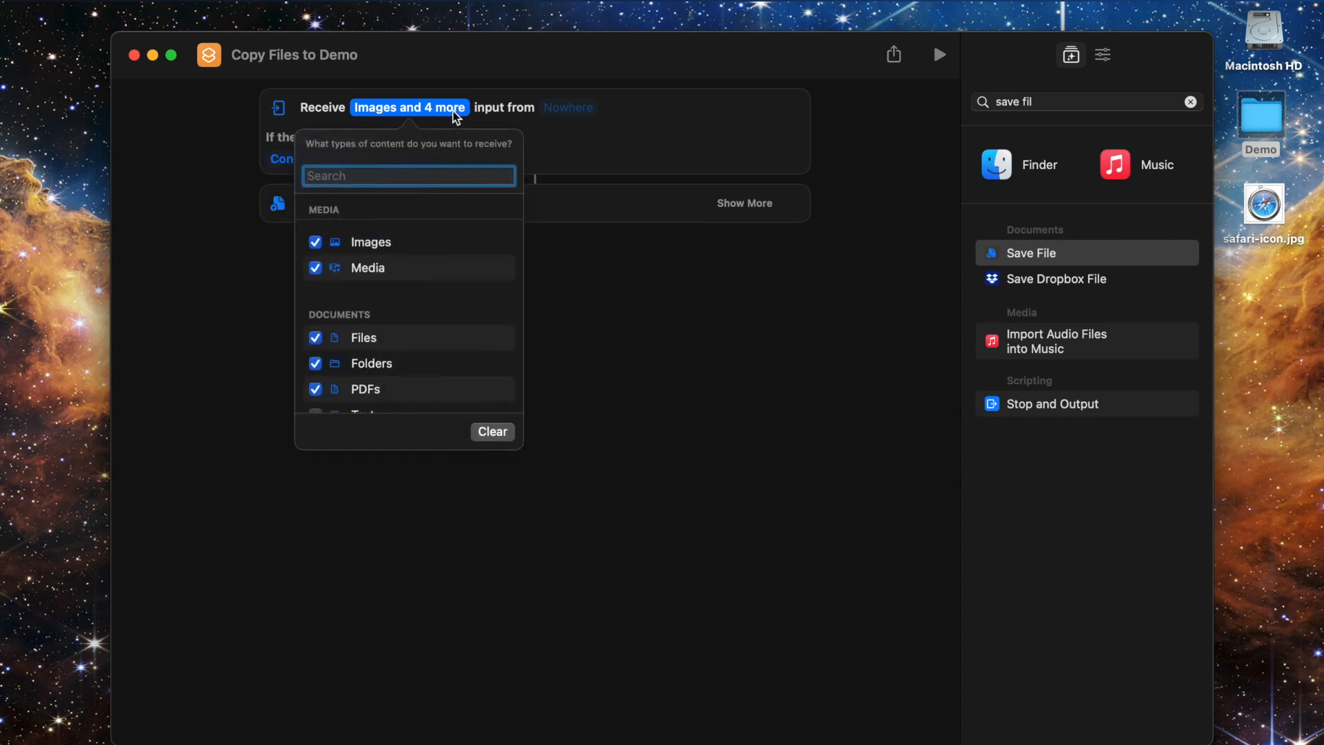
click(455, 116)
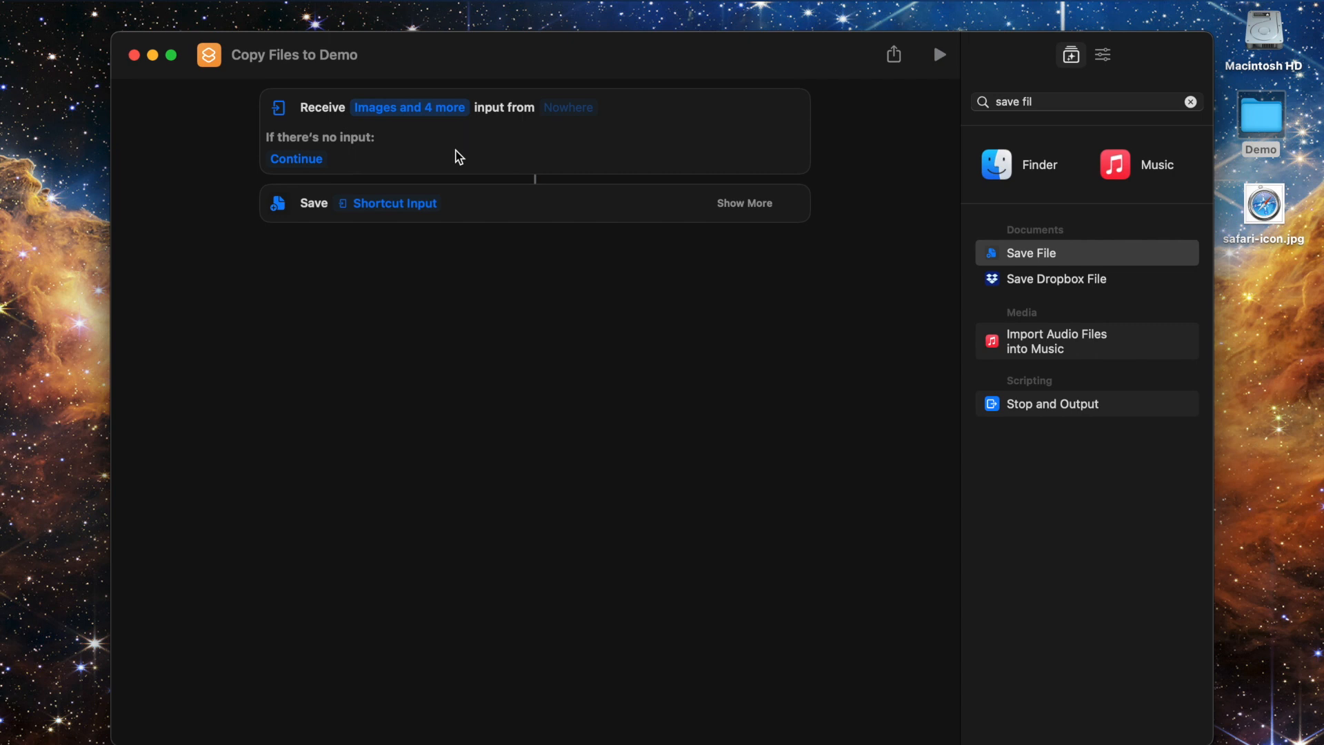
Enable the shortcut as a Quick Action that is also available in Finder
click(584, 113)
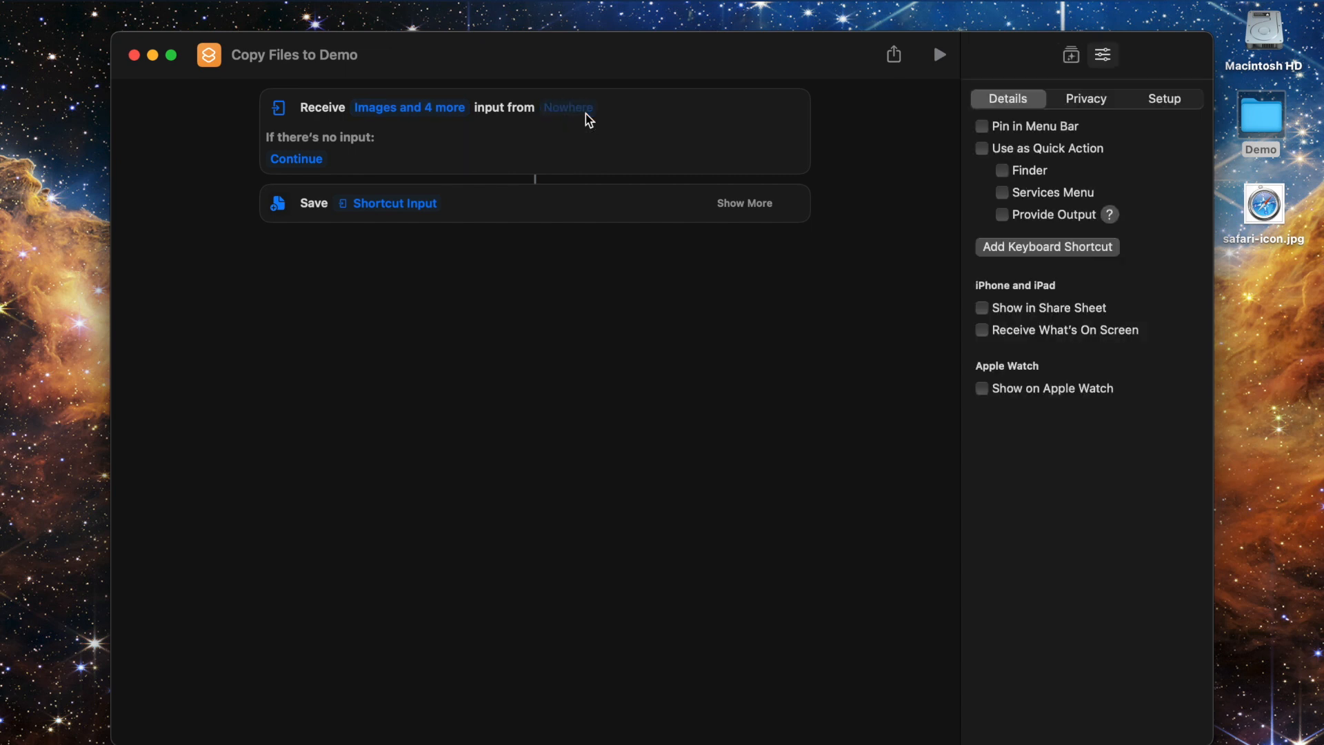
click(982, 150)
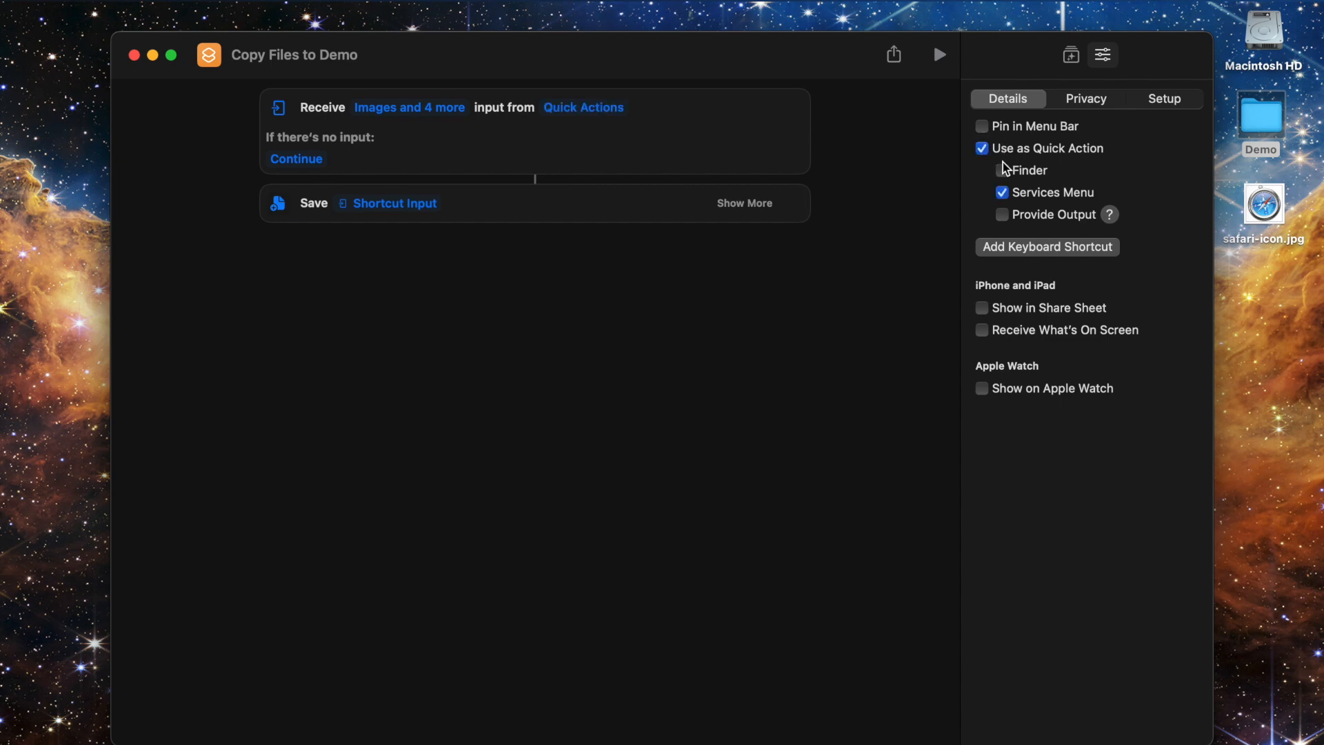
click(1003, 172)
Assign ⌥⇧⌘M as the shortcut's run key combination and enable Show in Share Sheet
click(1043, 249)
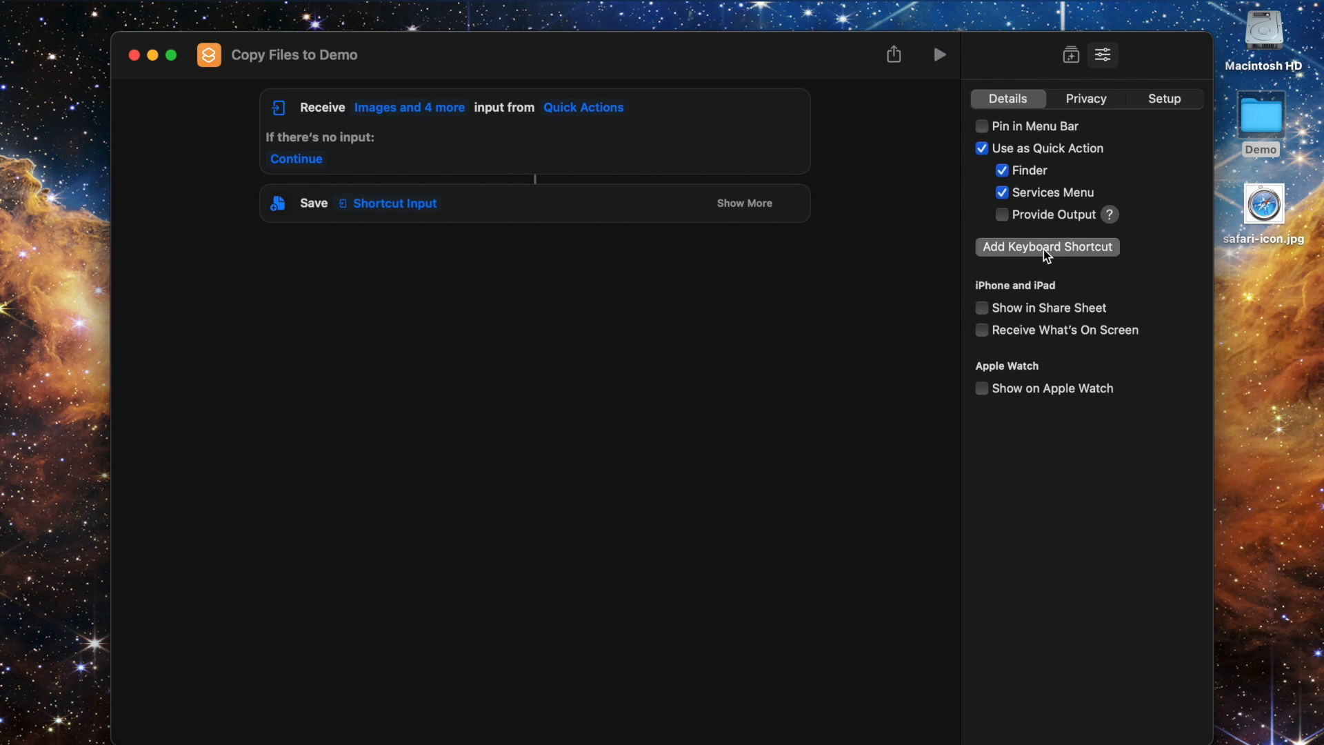
key(ctrl+alt+shift+super+m)
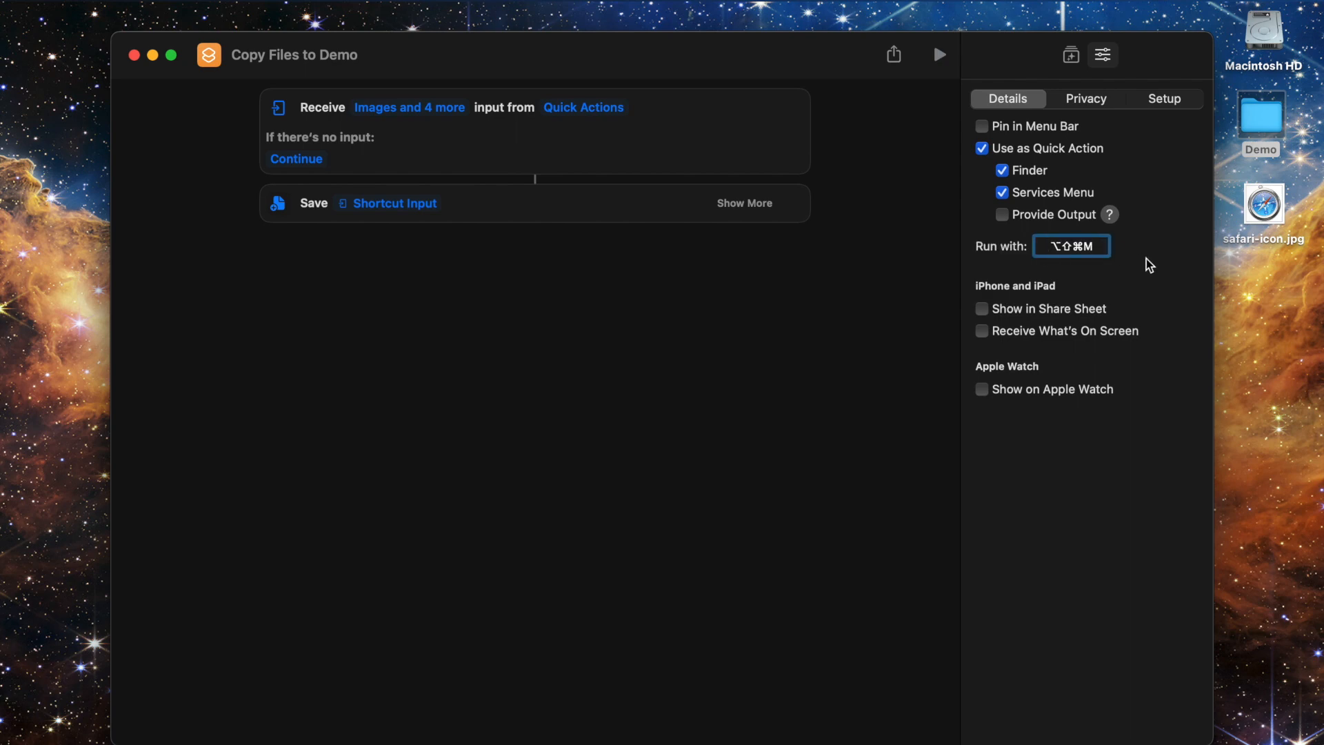
click(982, 310)
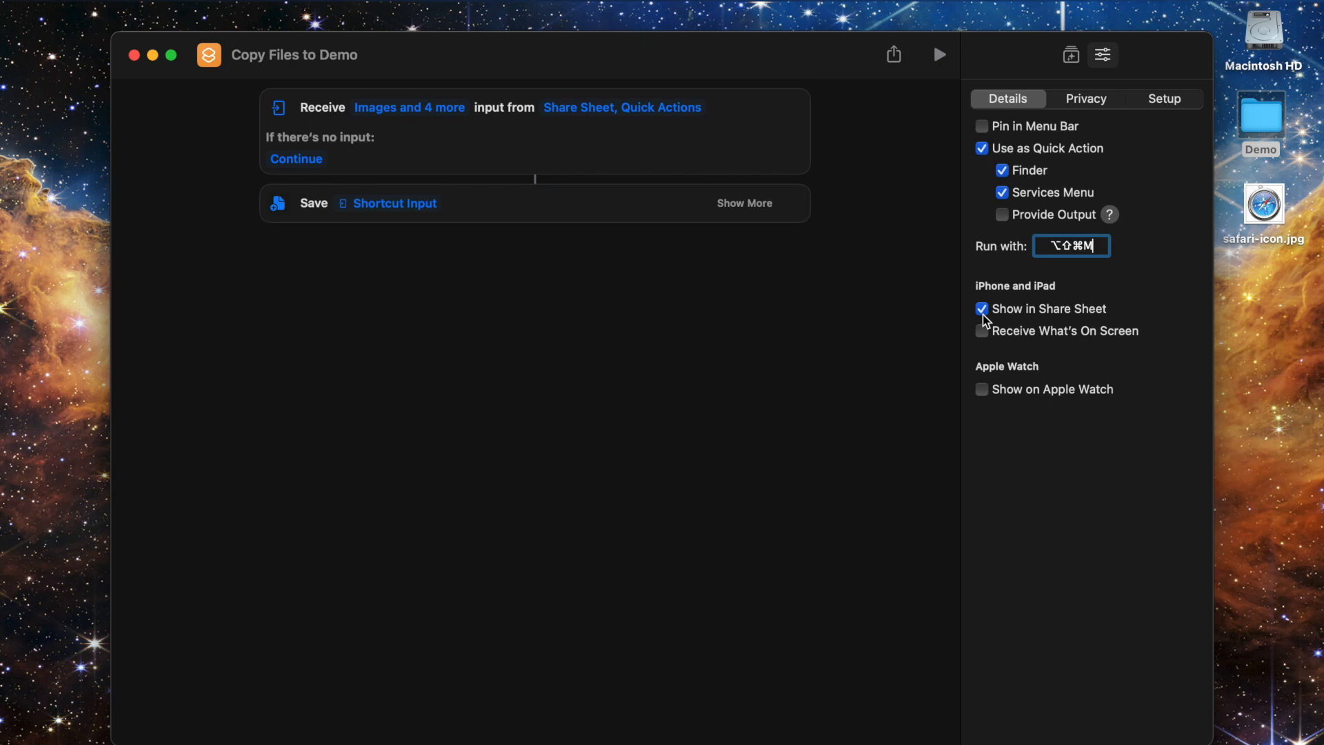
Expand the Save File action's options, turn off Ask Where To Save, and set the Demo folder on the desktop as its destination
click(764, 207)
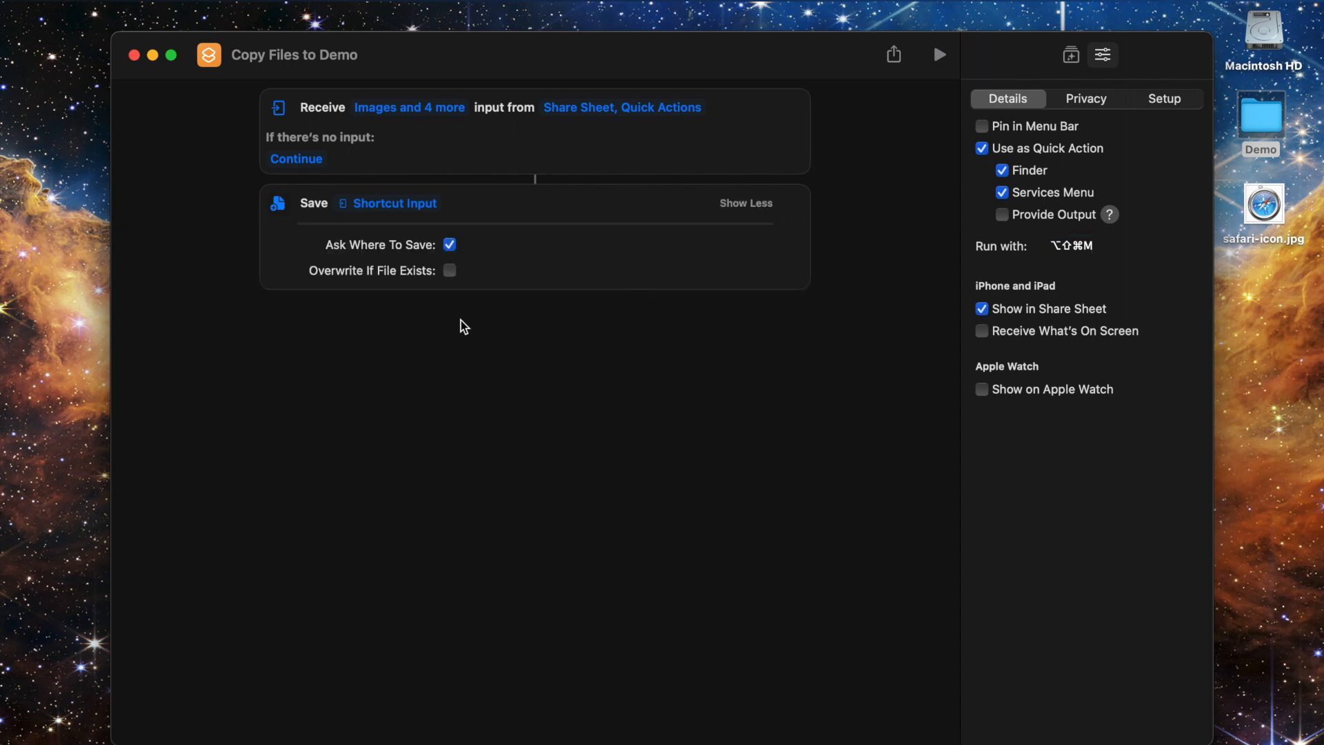
click(450, 245)
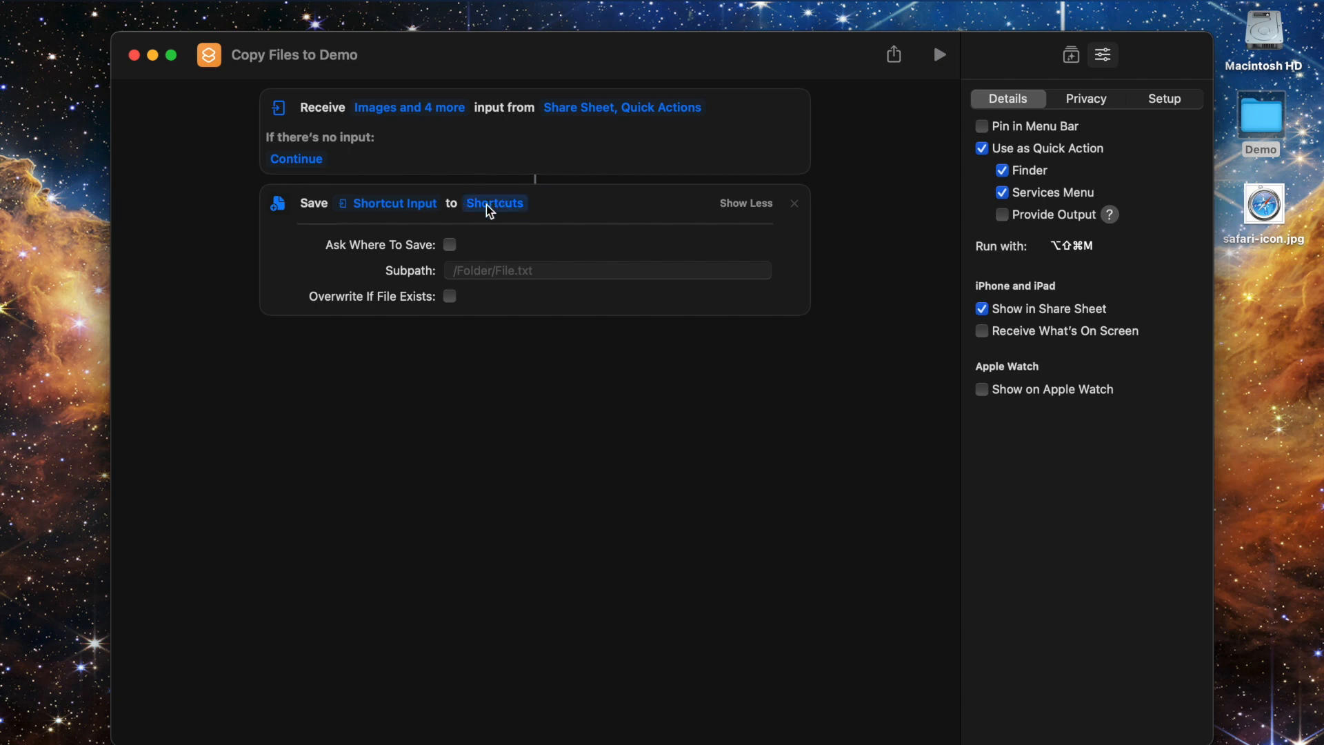
click(490, 206)
click(493, 246)
click(472, 236)
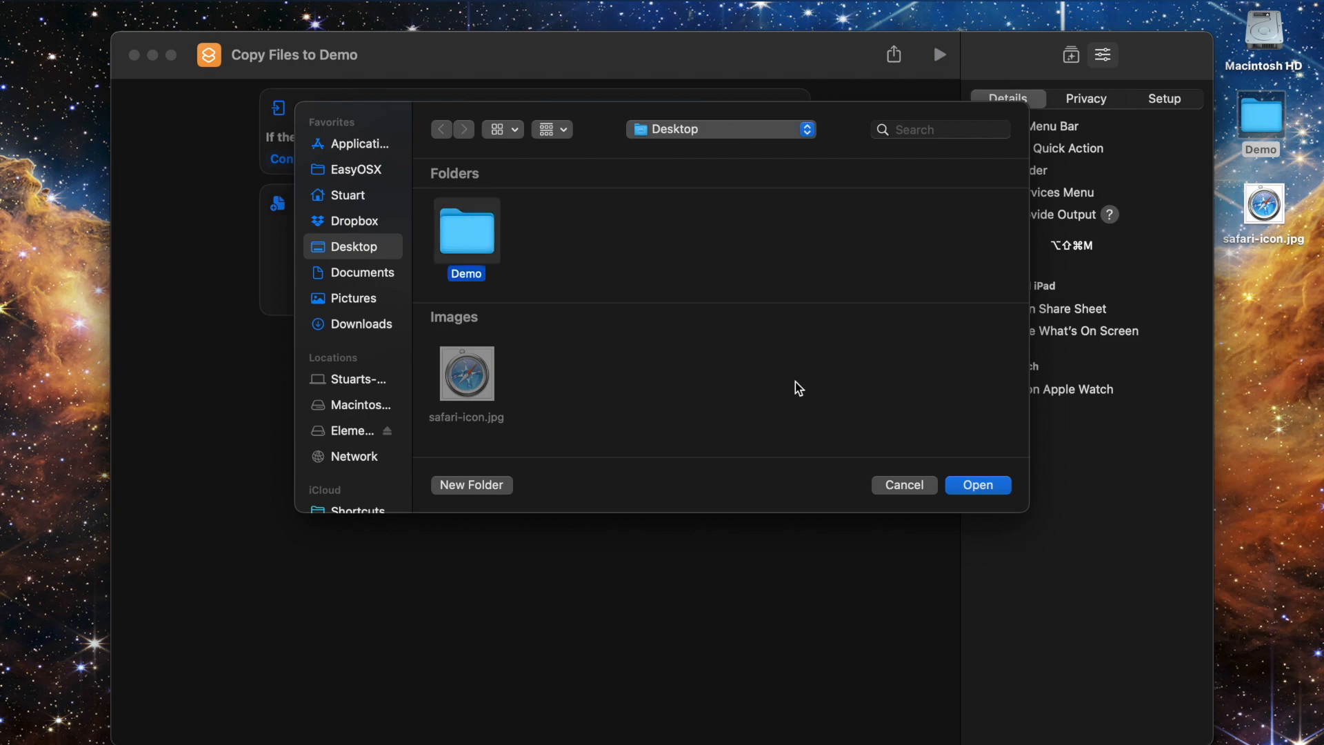
click(992, 486)
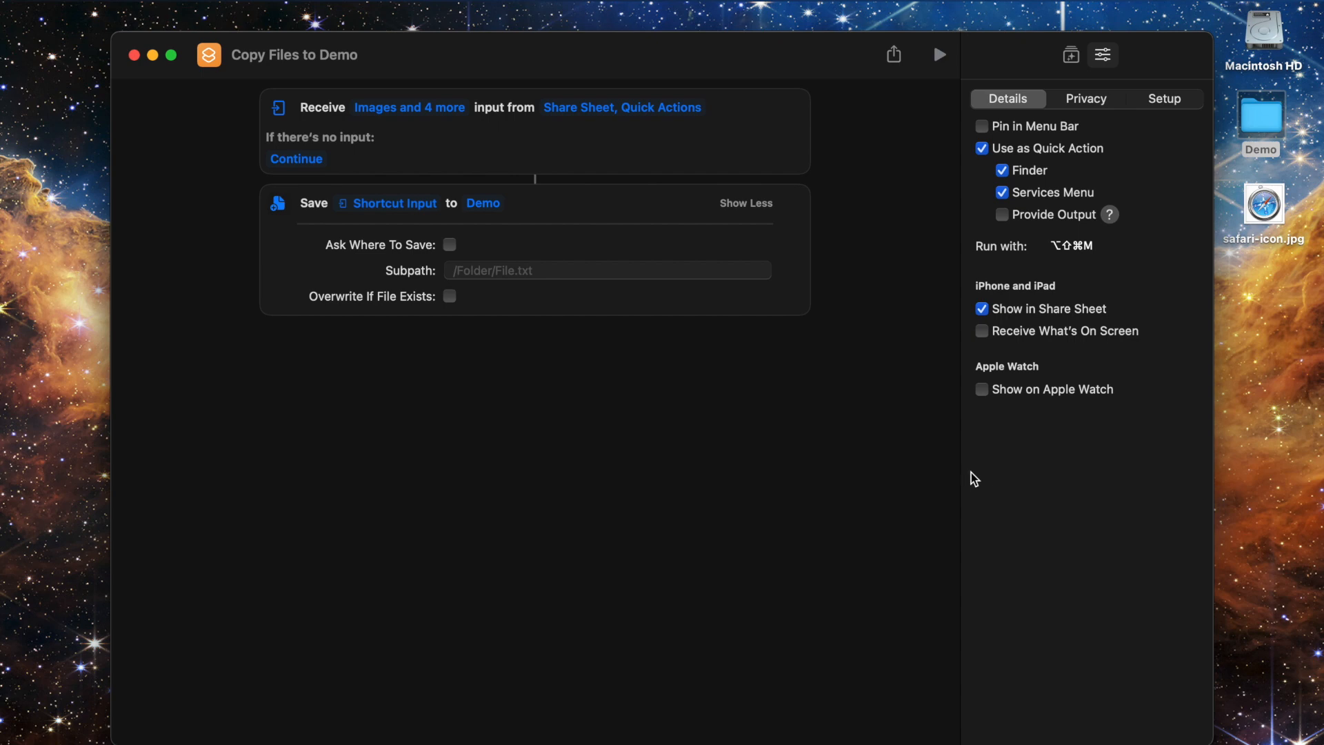
click(619, 270)
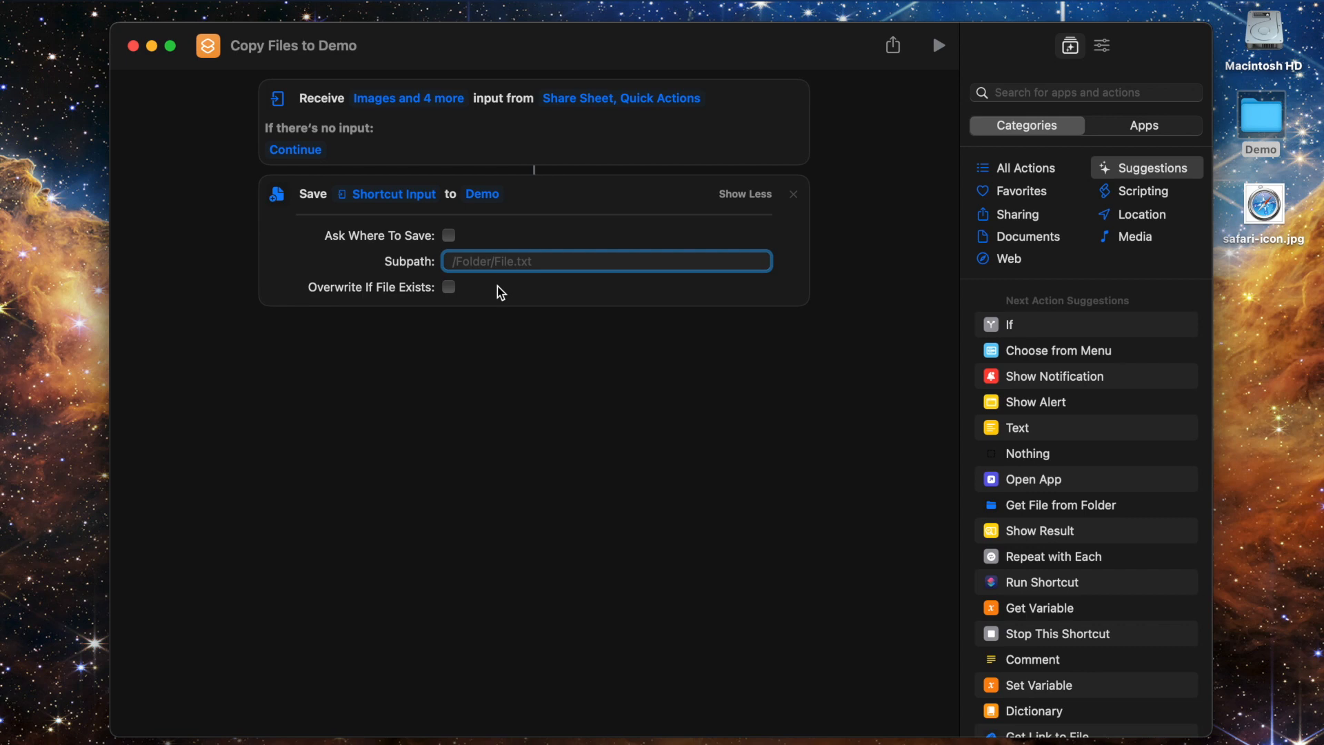
text(/Folder/)
key(super+a)
key(BackSpace)
Switch to Finder and look over the JPEG image, the PDF and the Internet Price is Right folder in Files to Copy
key(super+Tab)
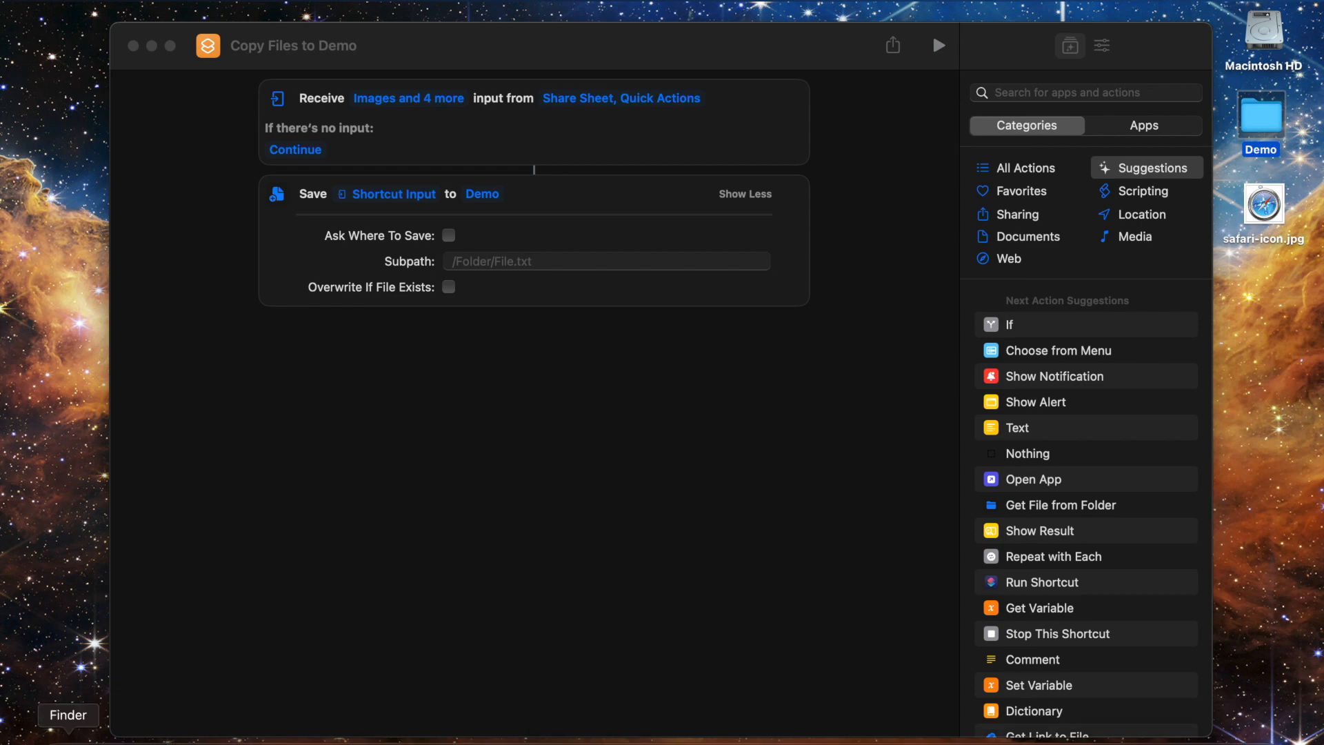
click(68, 742)
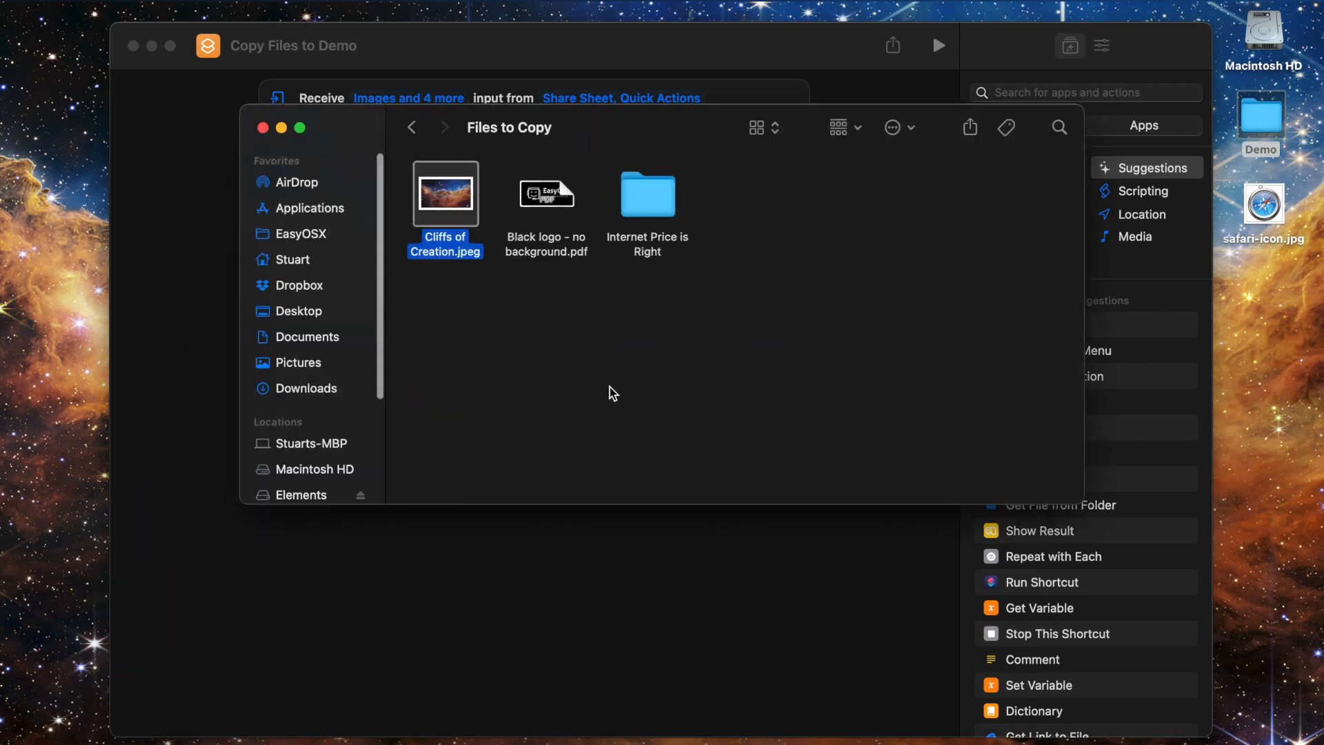
click(510, 318)
click(447, 252)
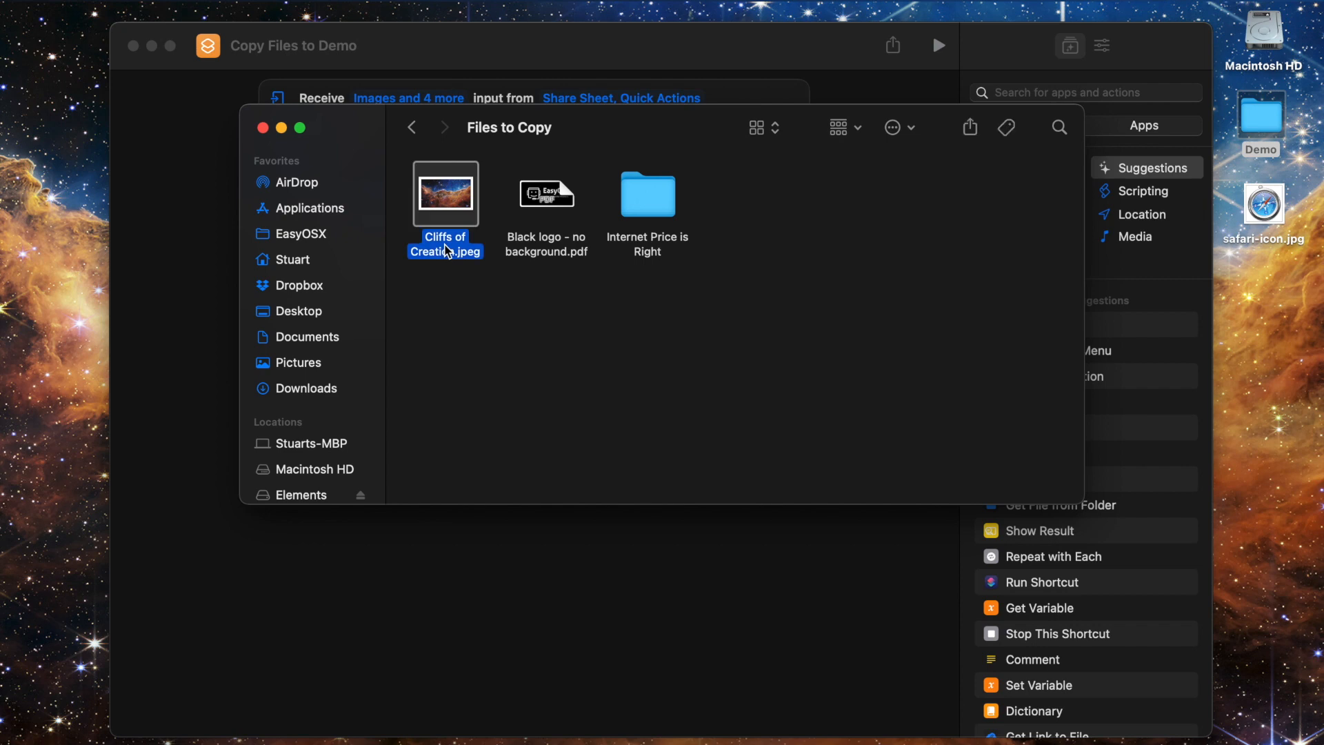
click(537, 257)
click(649, 256)
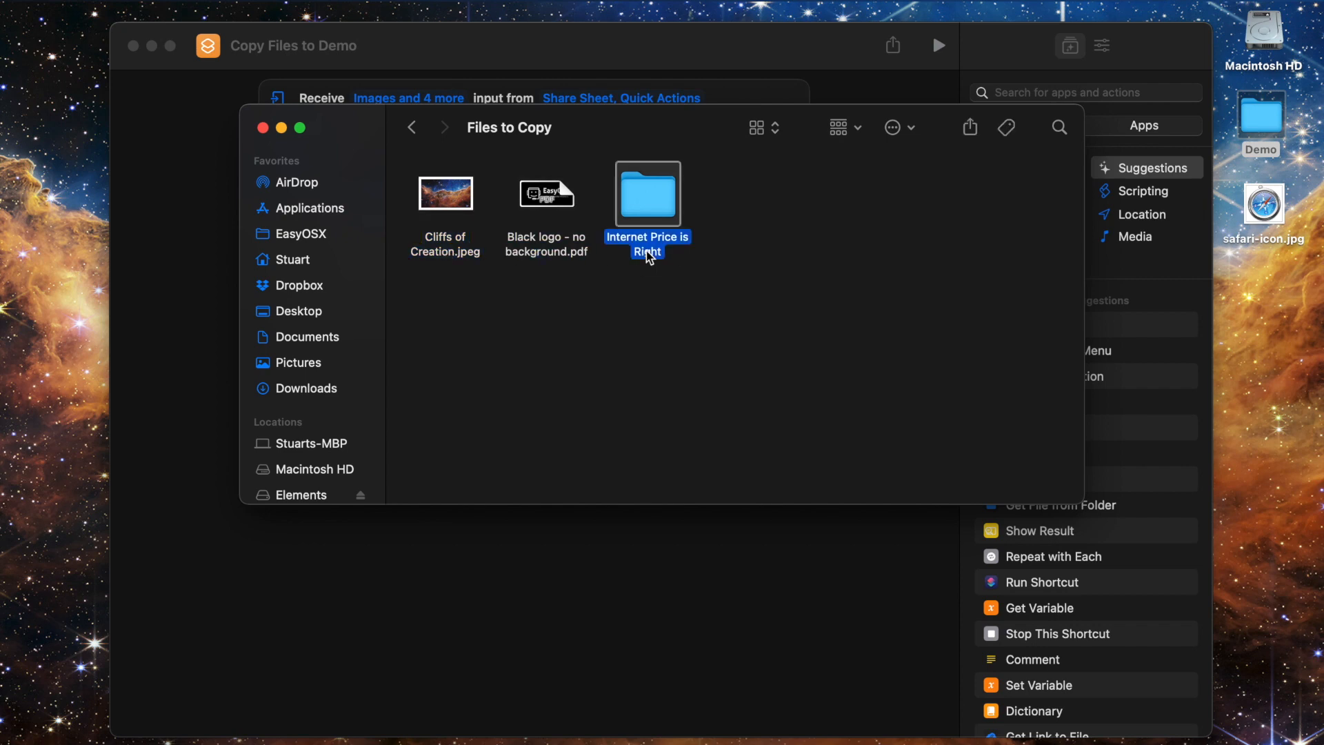
click(572, 291)
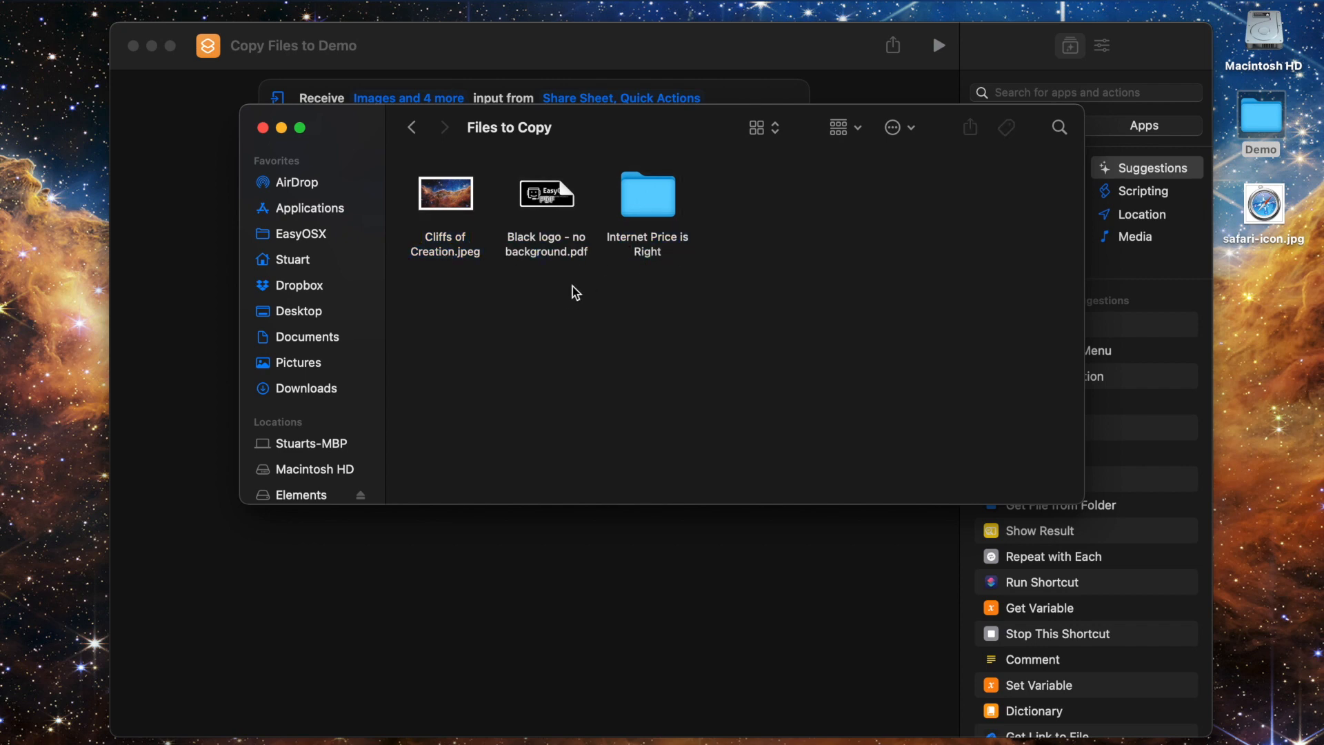
Select all three items in Files to Copy and run the Copy Files to Demo quick action on them
drag(424, 290, 704, 206)
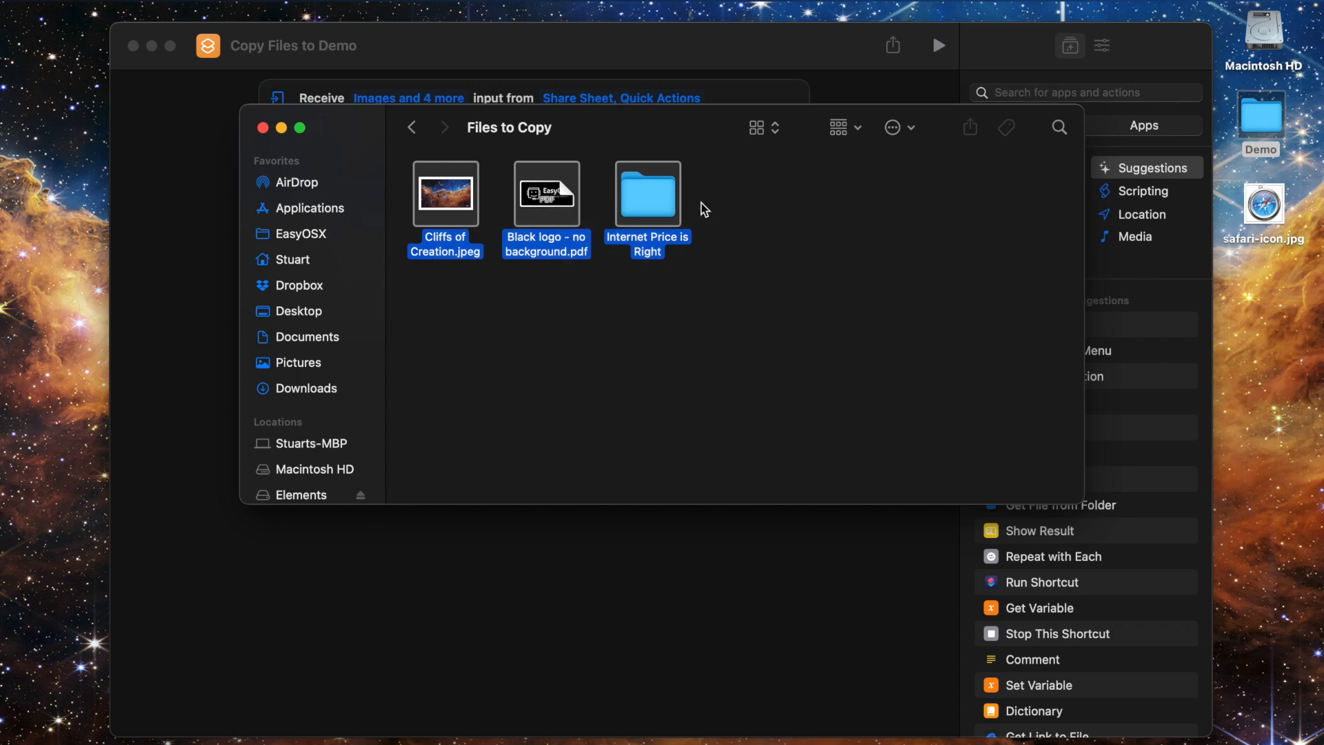
right_click(647, 250)
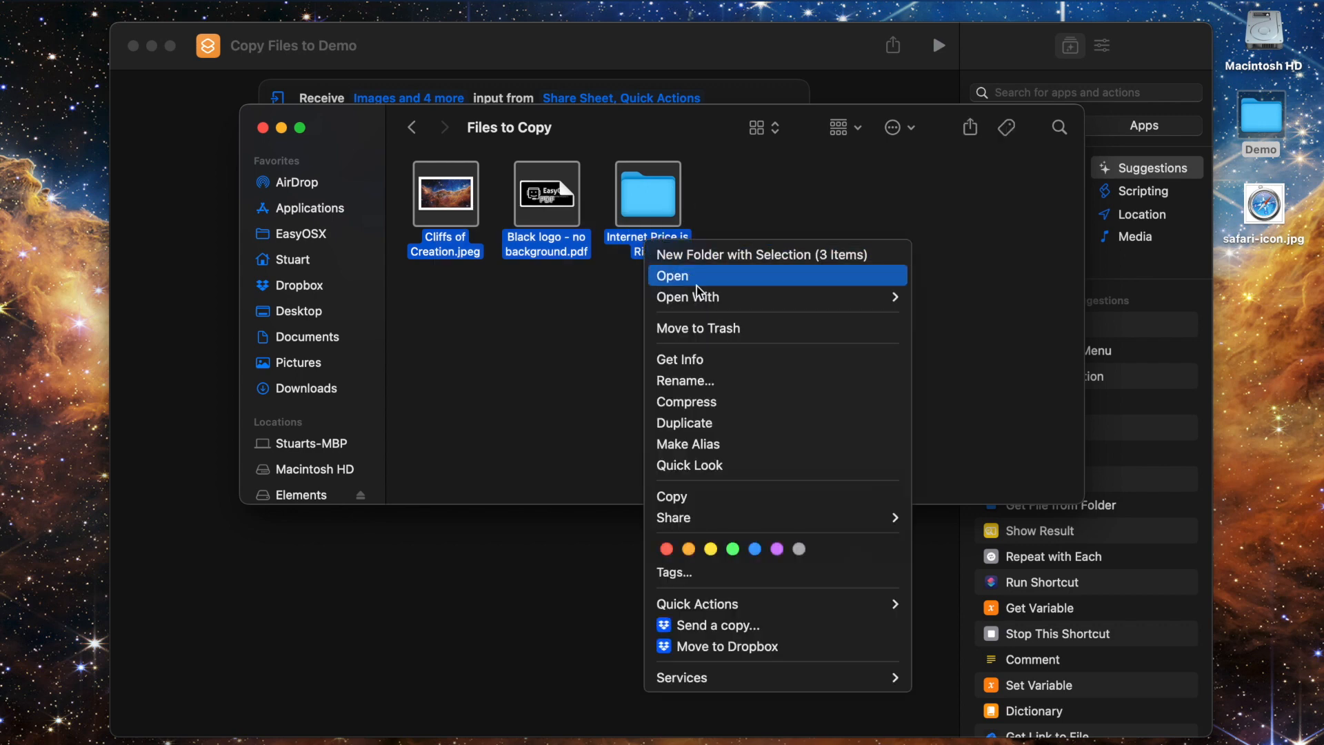
mouse_move(735, 604)
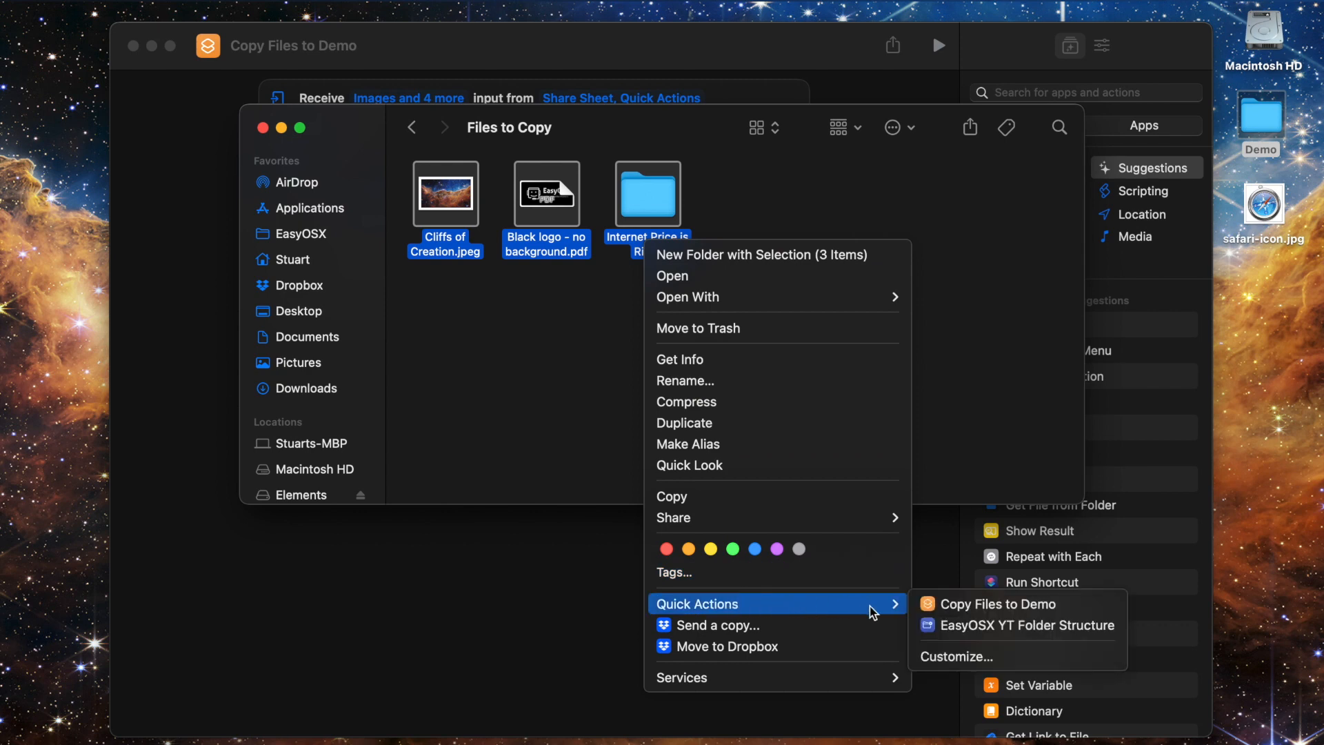
click(948, 610)
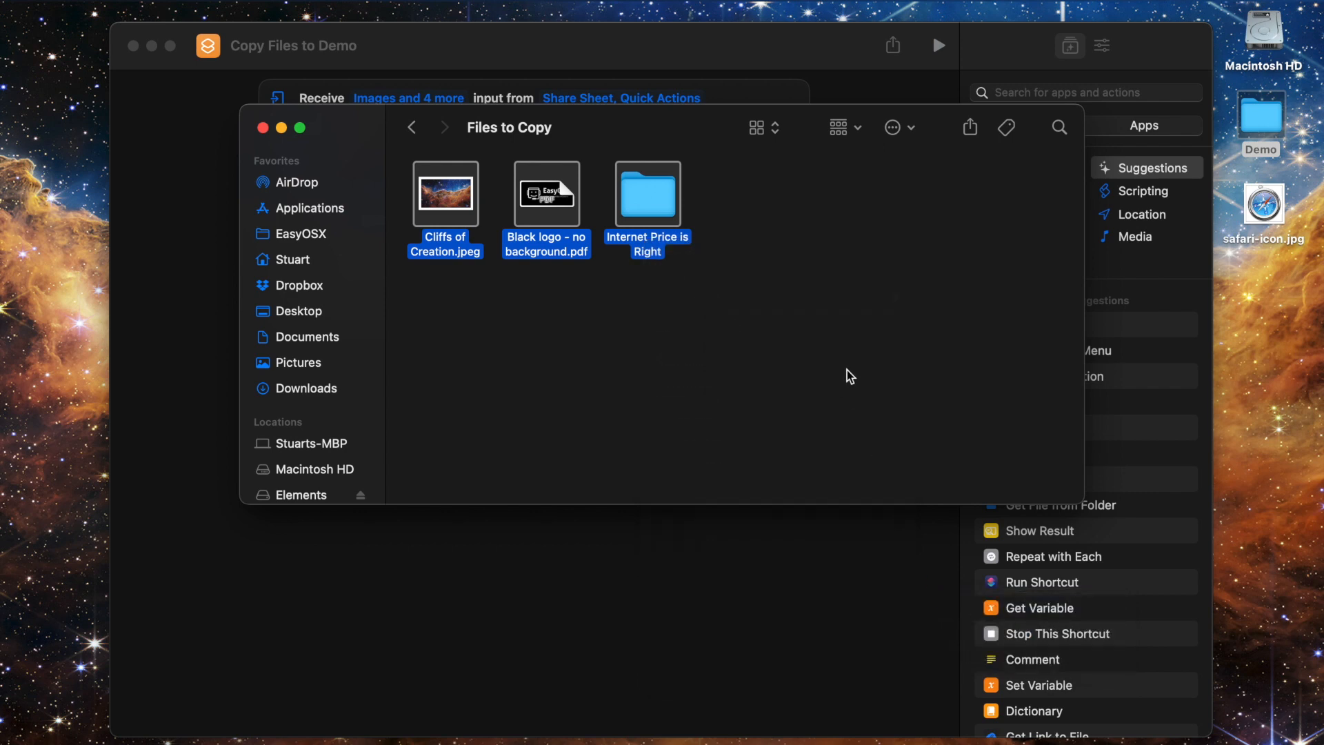
Open the desktop's Demo folder and check its contents by previewing the PDF and Cliffs of Creation.jpeg and opening the Internet Price is Right folder
click(1232, 168)
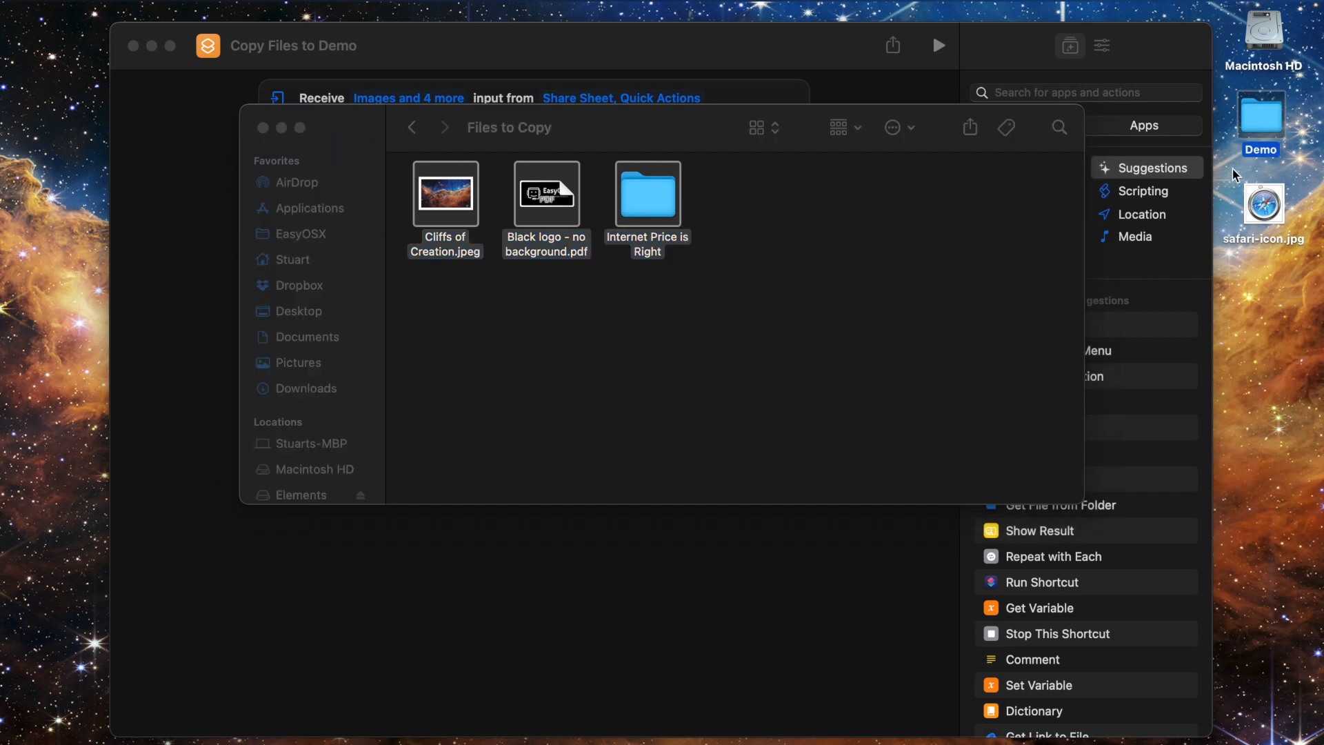
double_click(1254, 110)
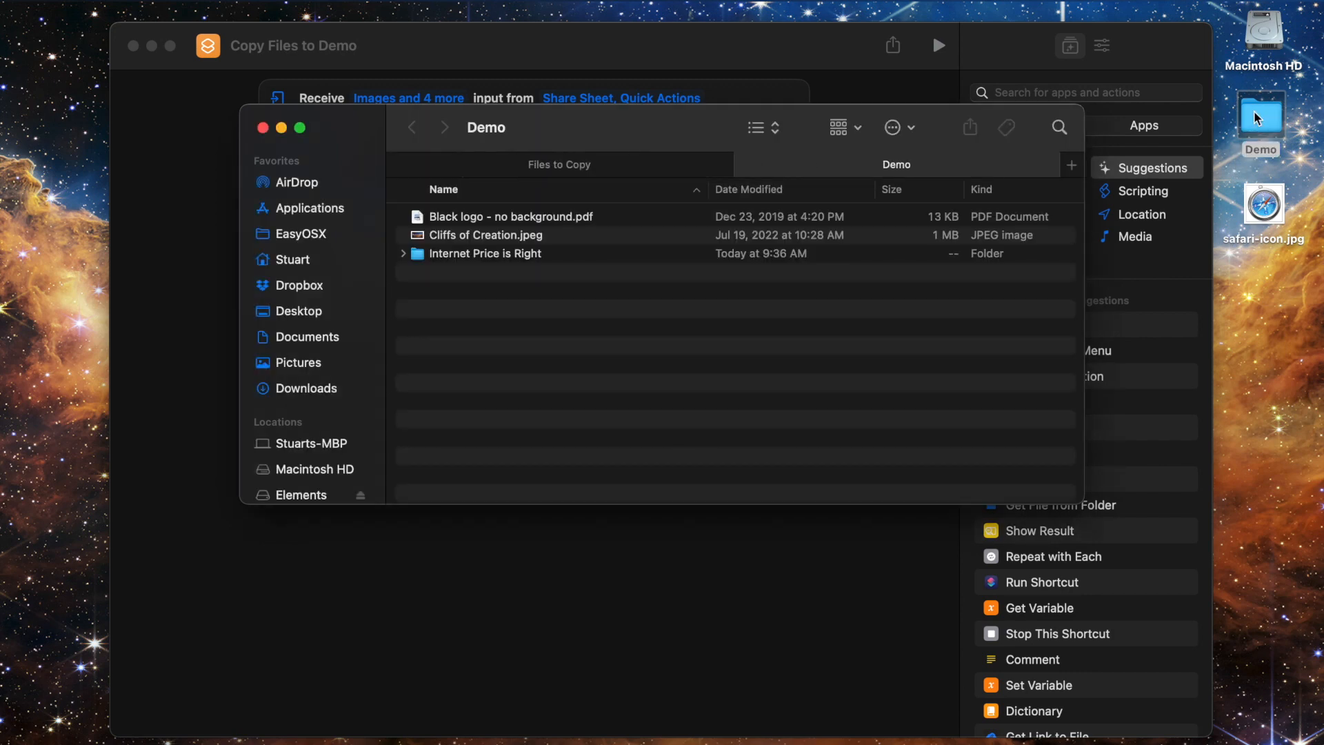
click(559, 217)
key(space)
key(space)
click(520, 236)
key(space)
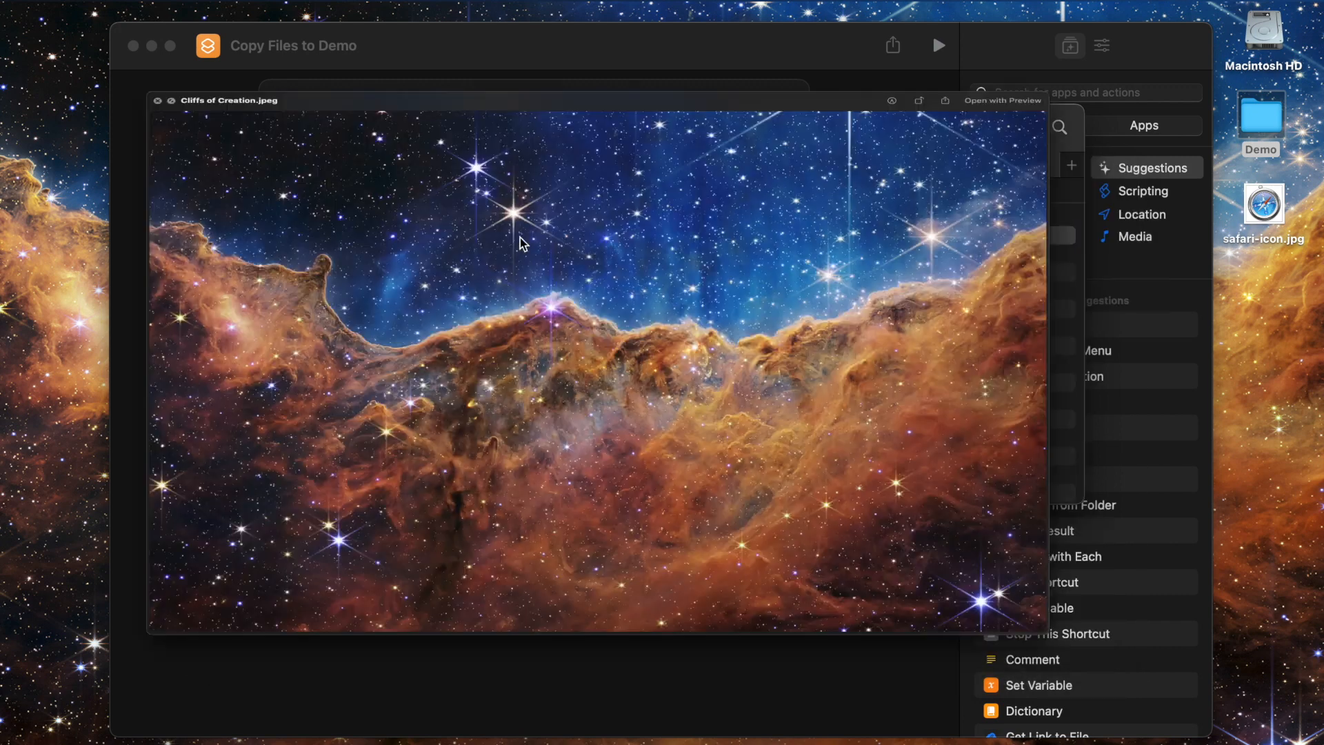
key(space)
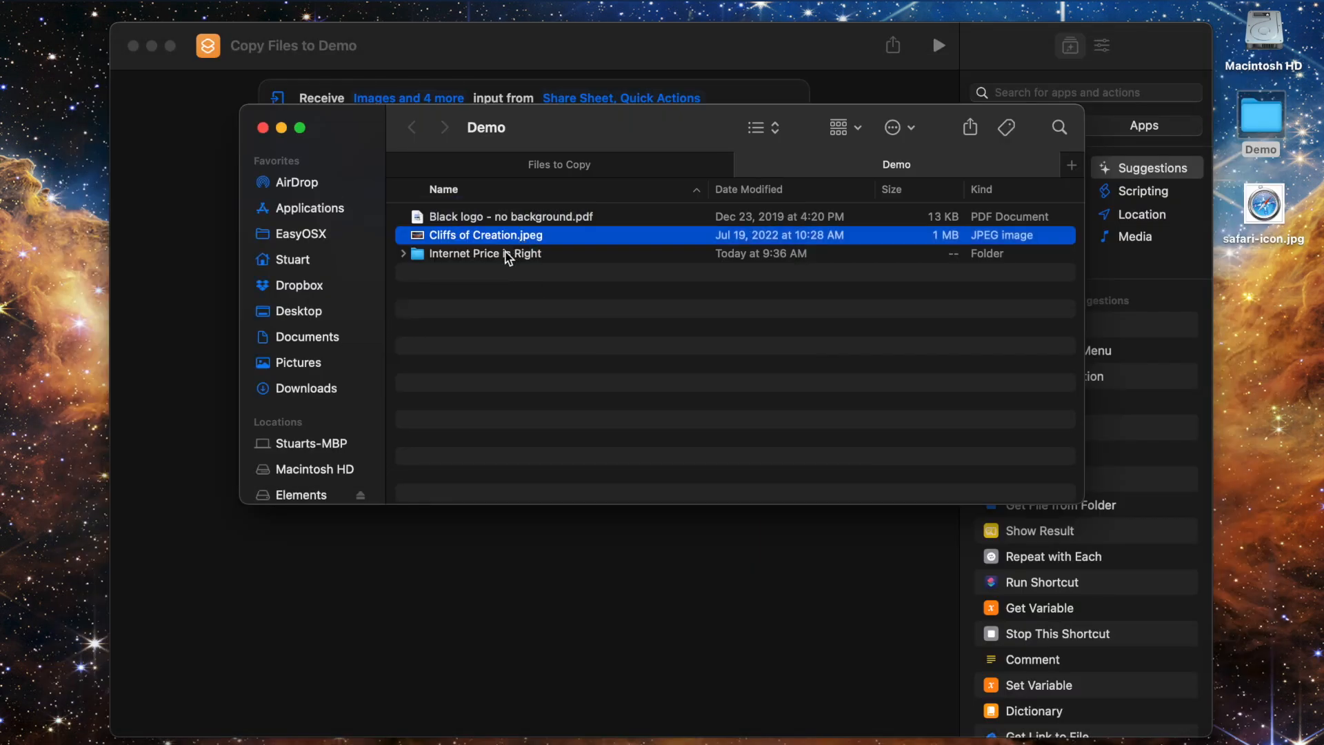
double_click(505, 256)
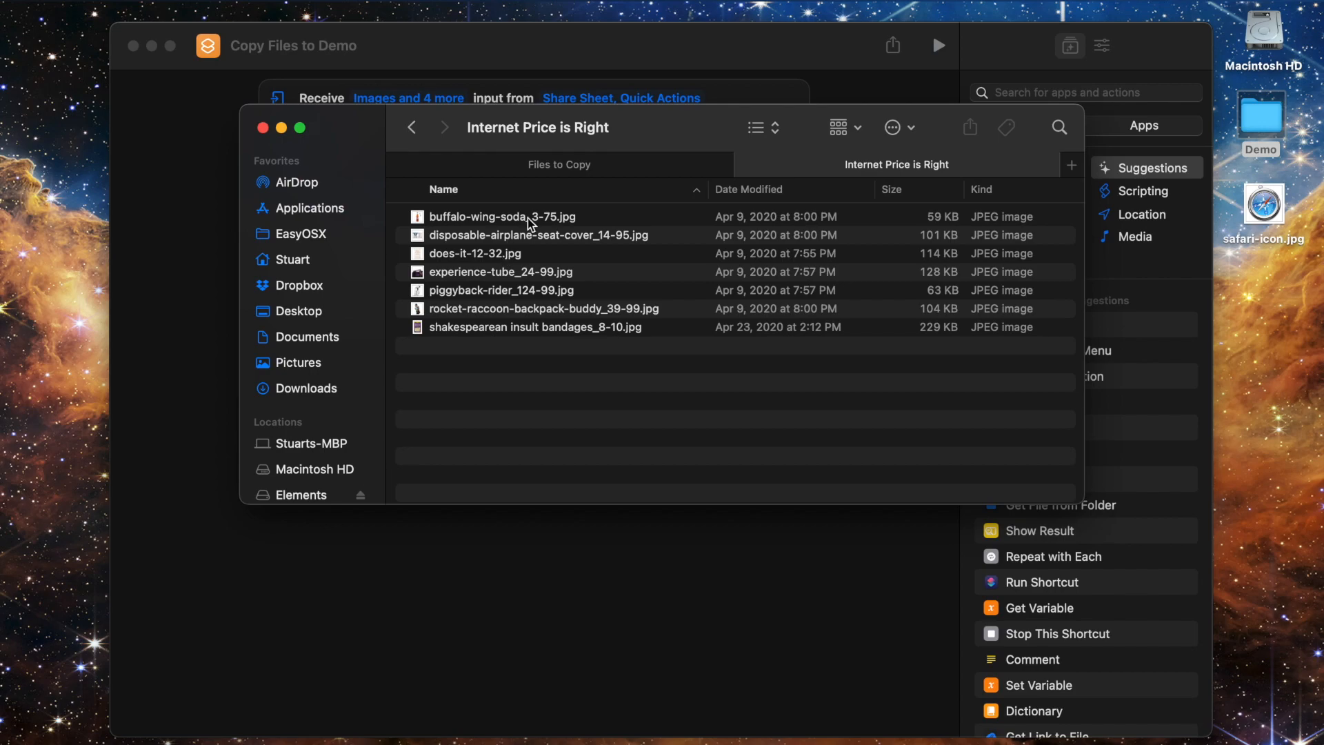